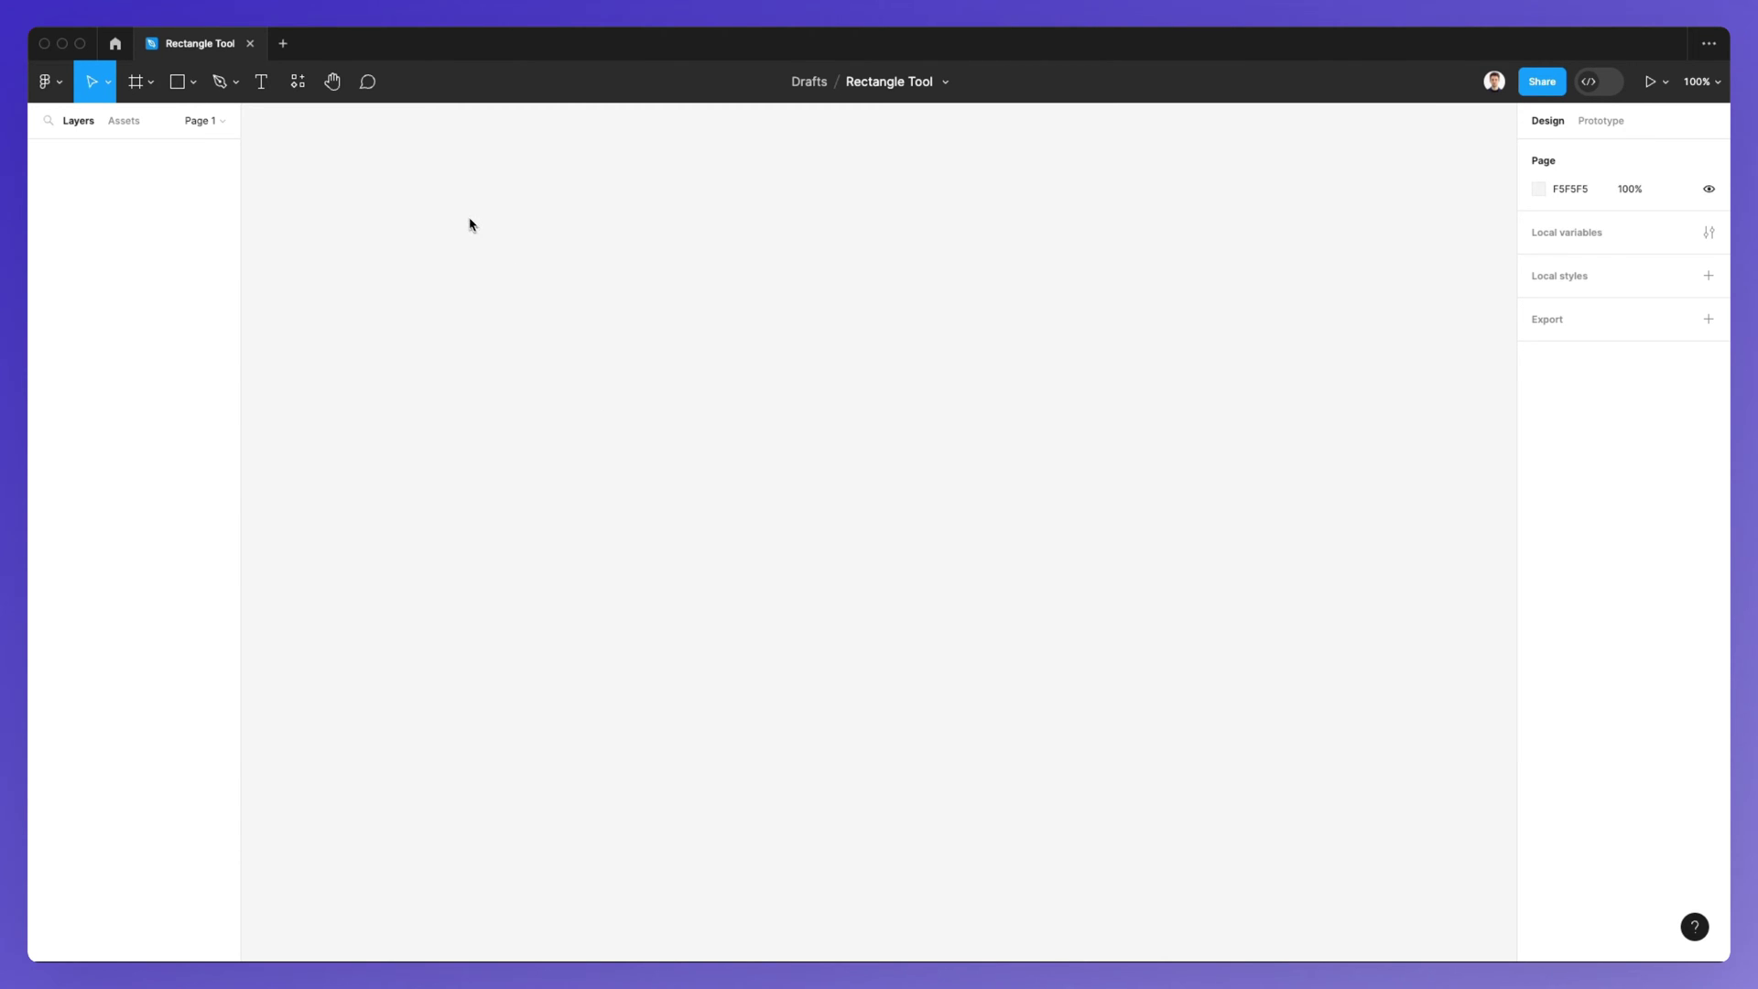
Open the shape tools dropdown next to the Shape tool in the toolbar
click(195, 84)
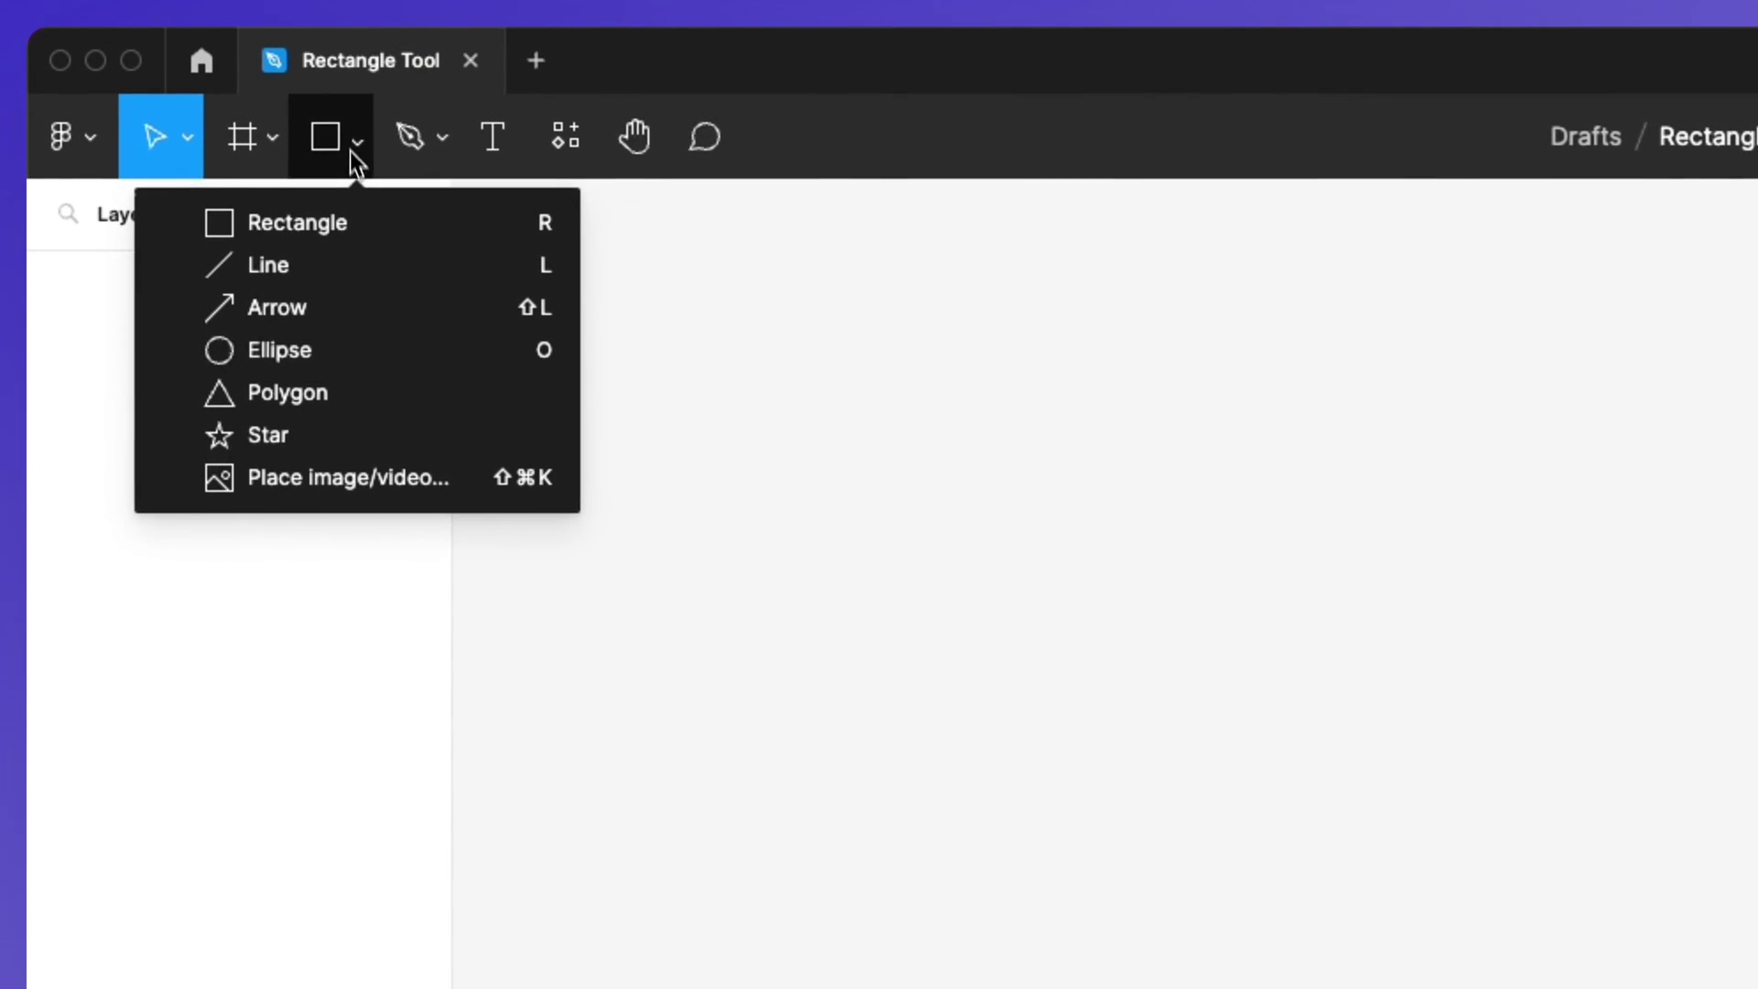
Draw a 752 × 505 rectangle in the centre of the canvas with the Rectangle tool
click(337, 216)
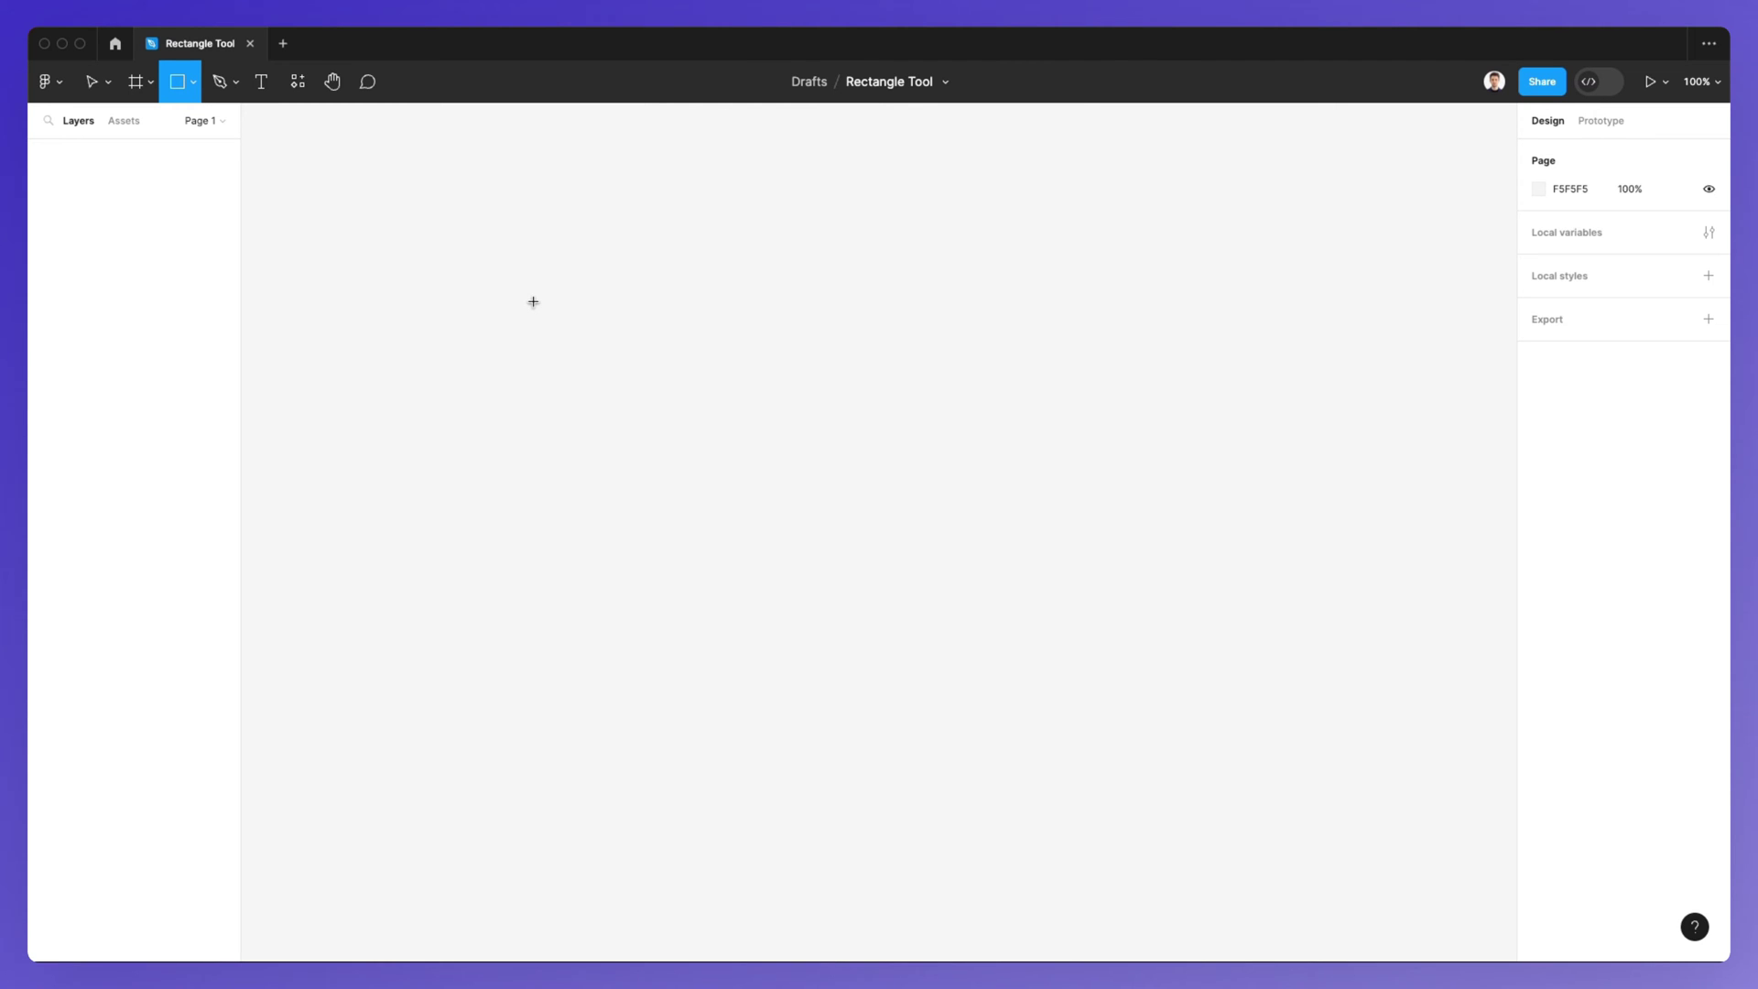
drag(533, 302, 1201, 749)
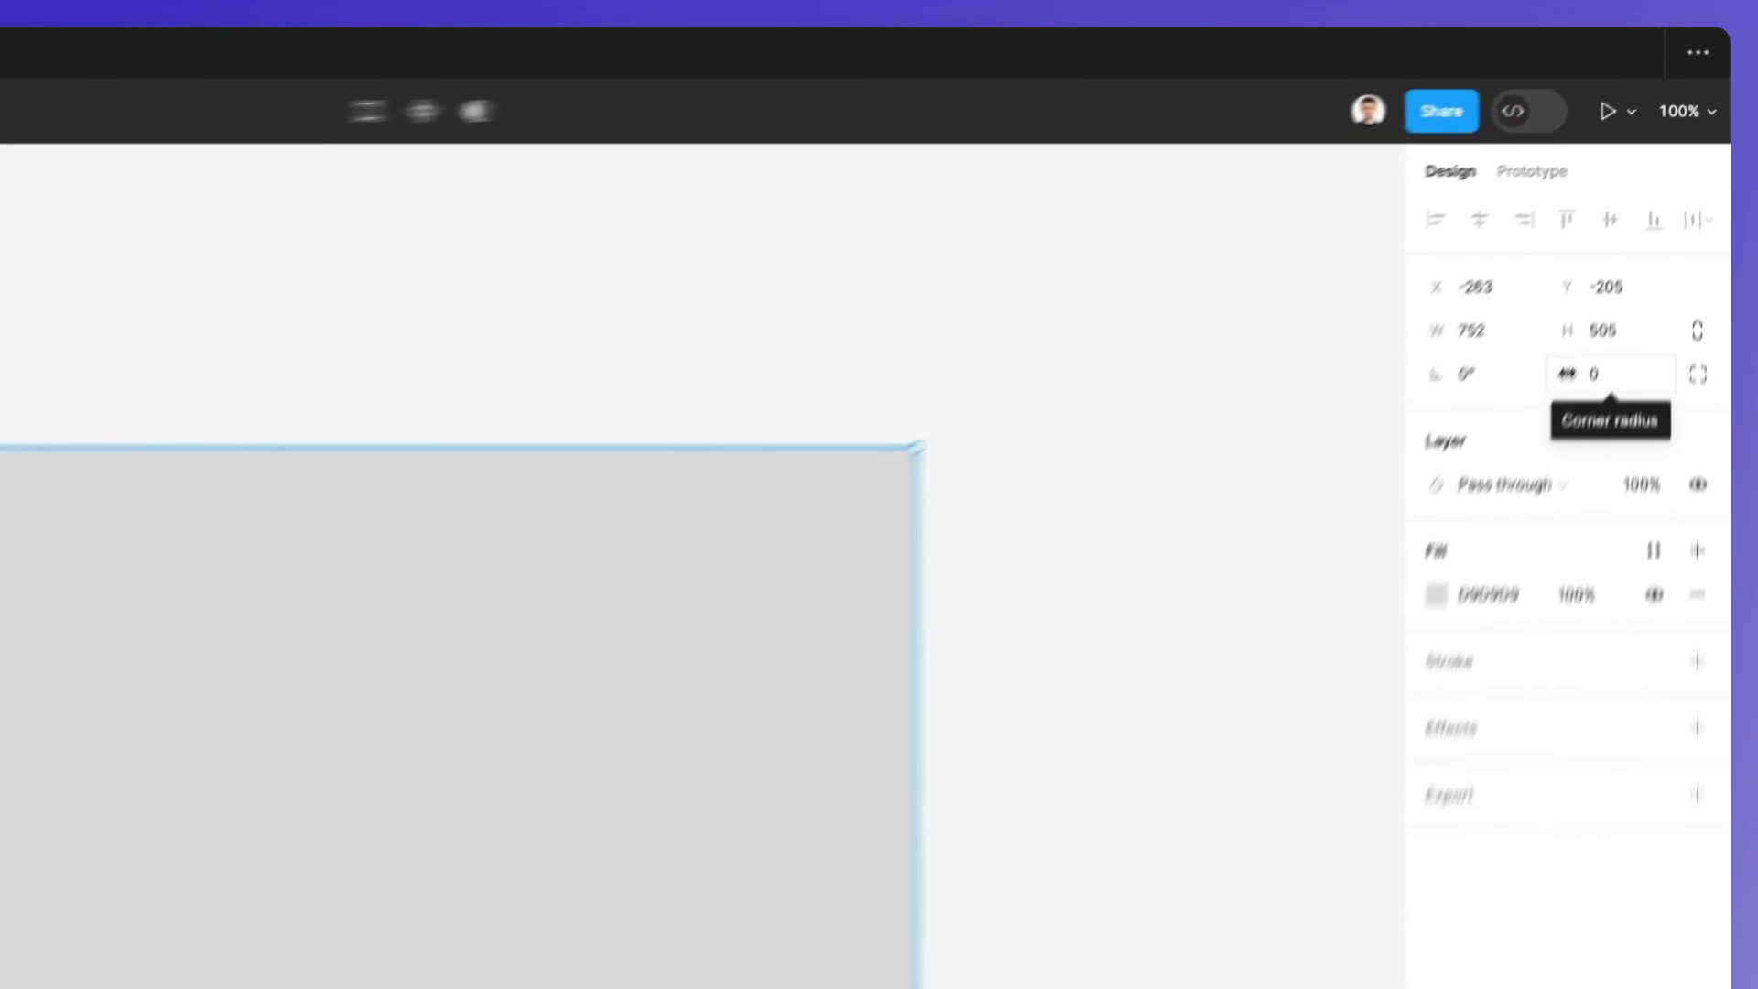
Set Rectangle 1's corner radius to 90 after trying values such as 63, 123, 33 and 70
mouse_move(1623, 253)
mouse_down()
mouse_move(1721, 251)
mouse_move(1625, 250)
mouse_up()
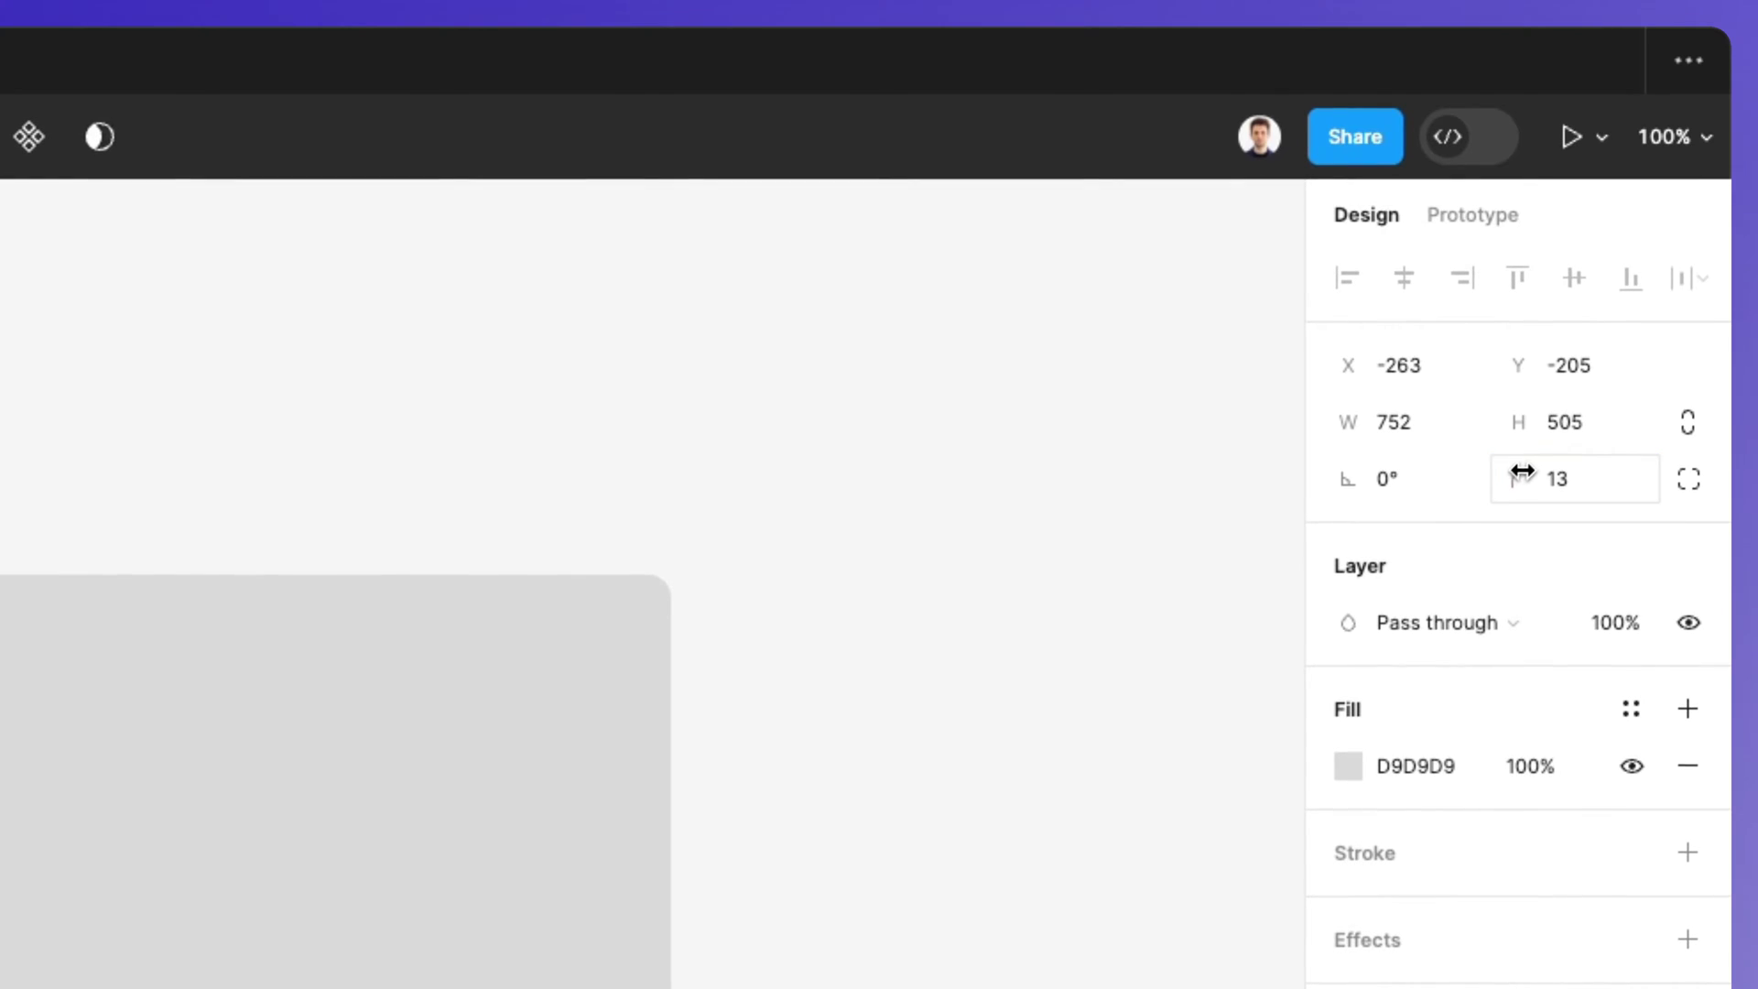
drag(1522, 471, 1602, 495)
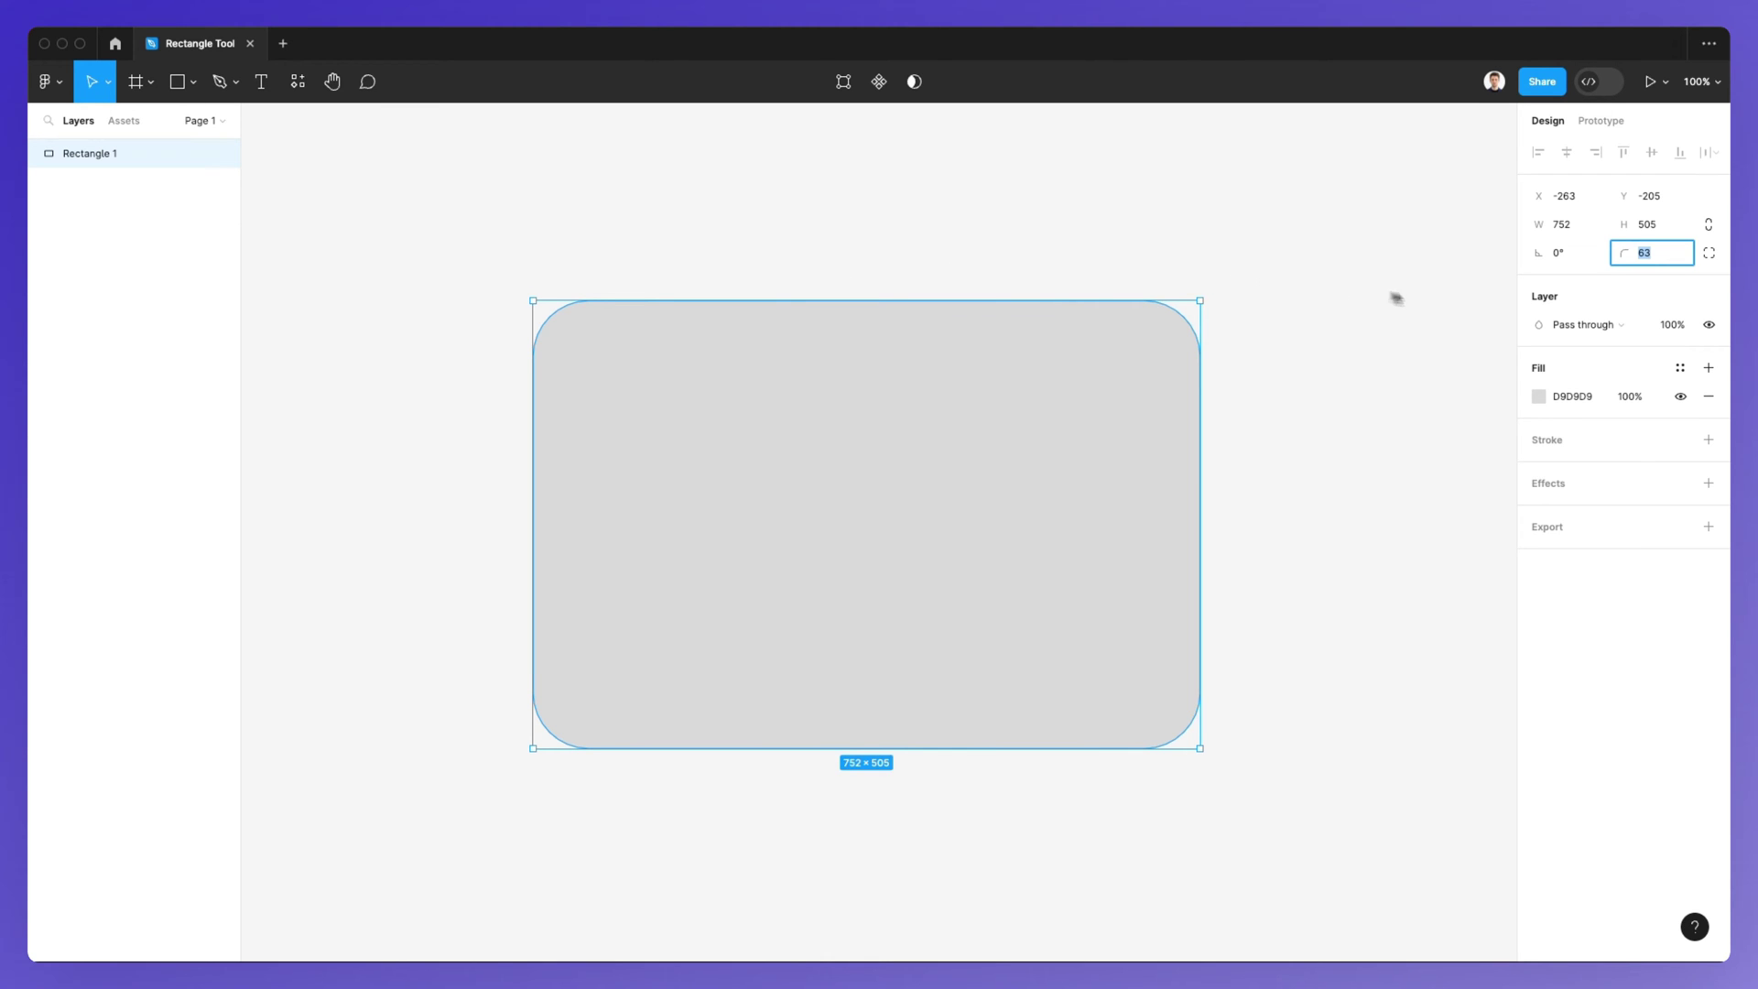
click(1659, 257)
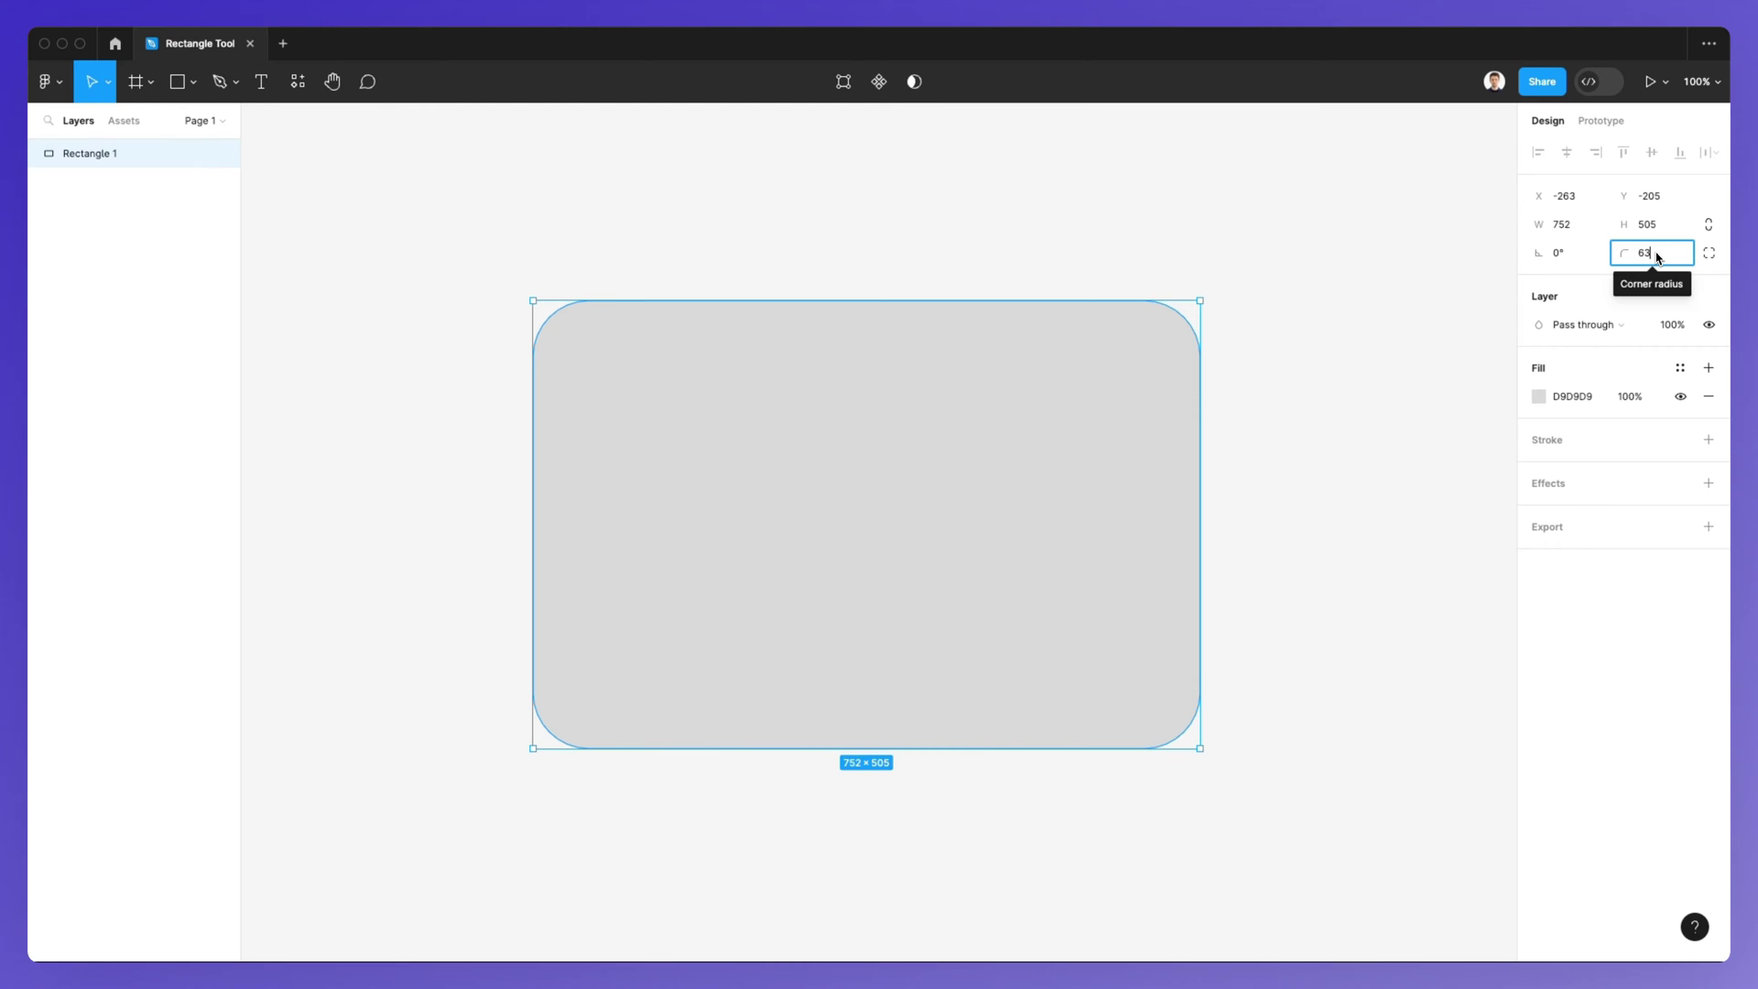
double_click(1659, 257)
key(shift+Up)
key(shift+Up)
key(shift+Up)
key(shift+Up)
key(shift+Up)
key(shift+Up)
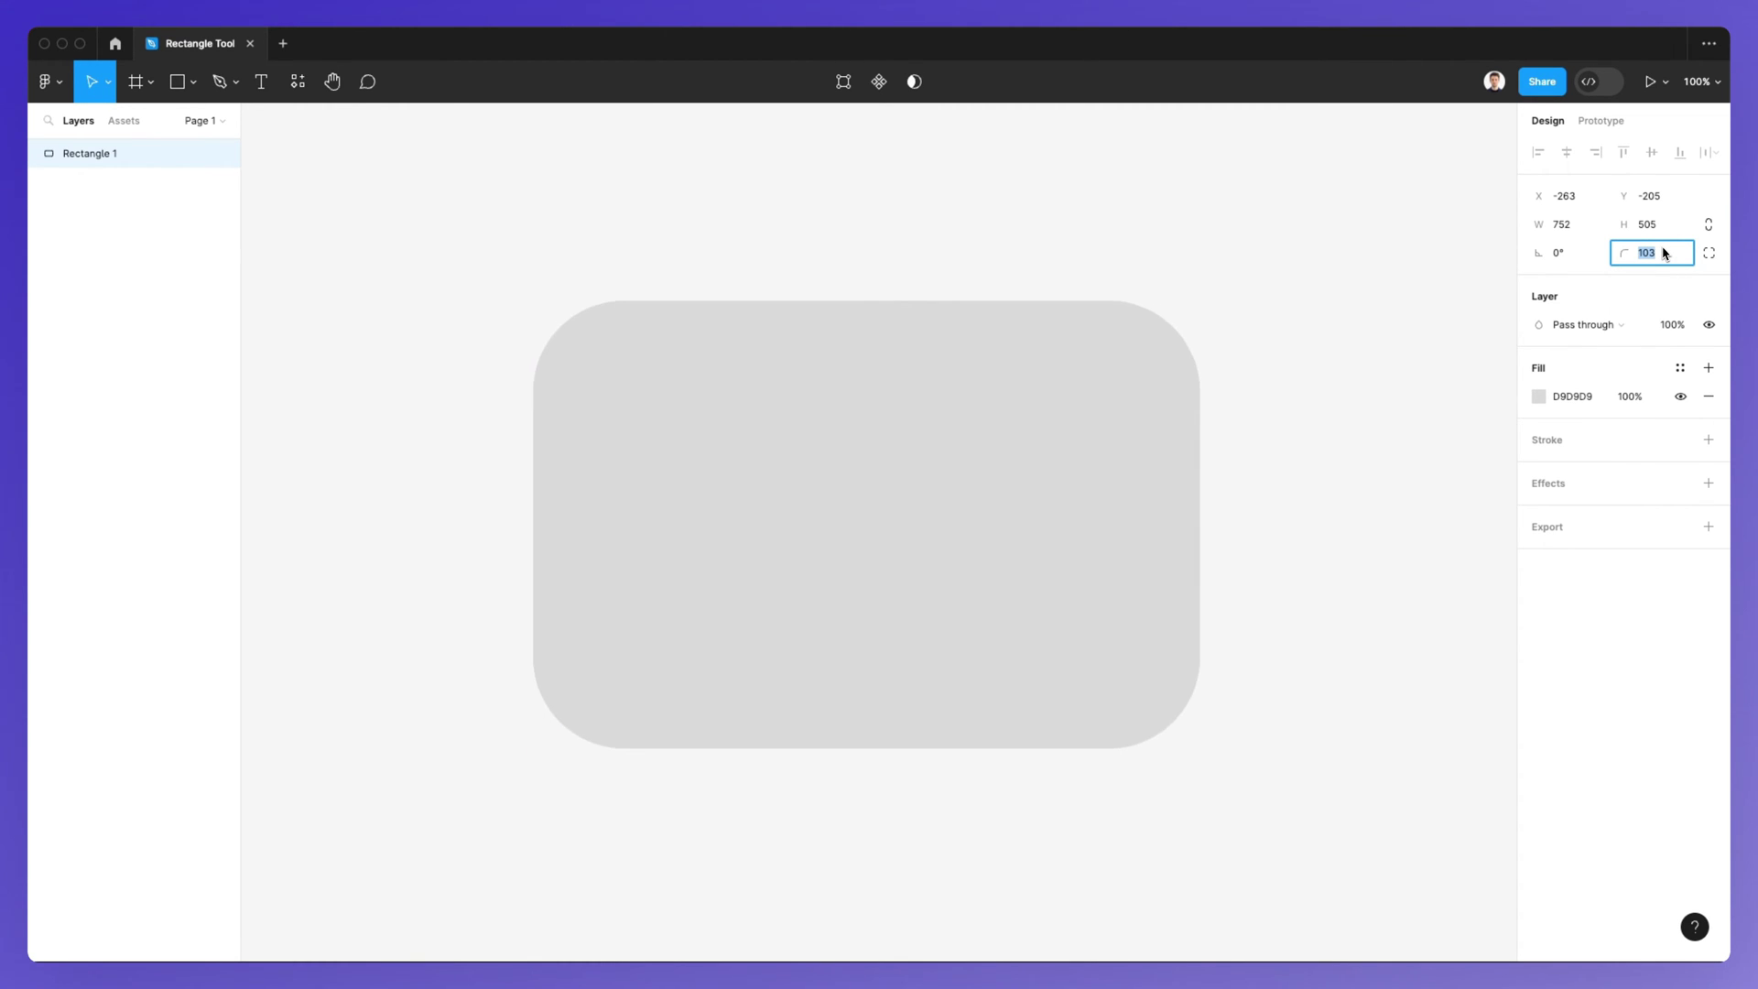
key(shift+Down)
key(shift+Down)
key(shift+Down)
key(shift+Down)
key(shift+Down)
key(shift+Down)
key(shift+Down)
key(shift+Down)
key(shift+Down)
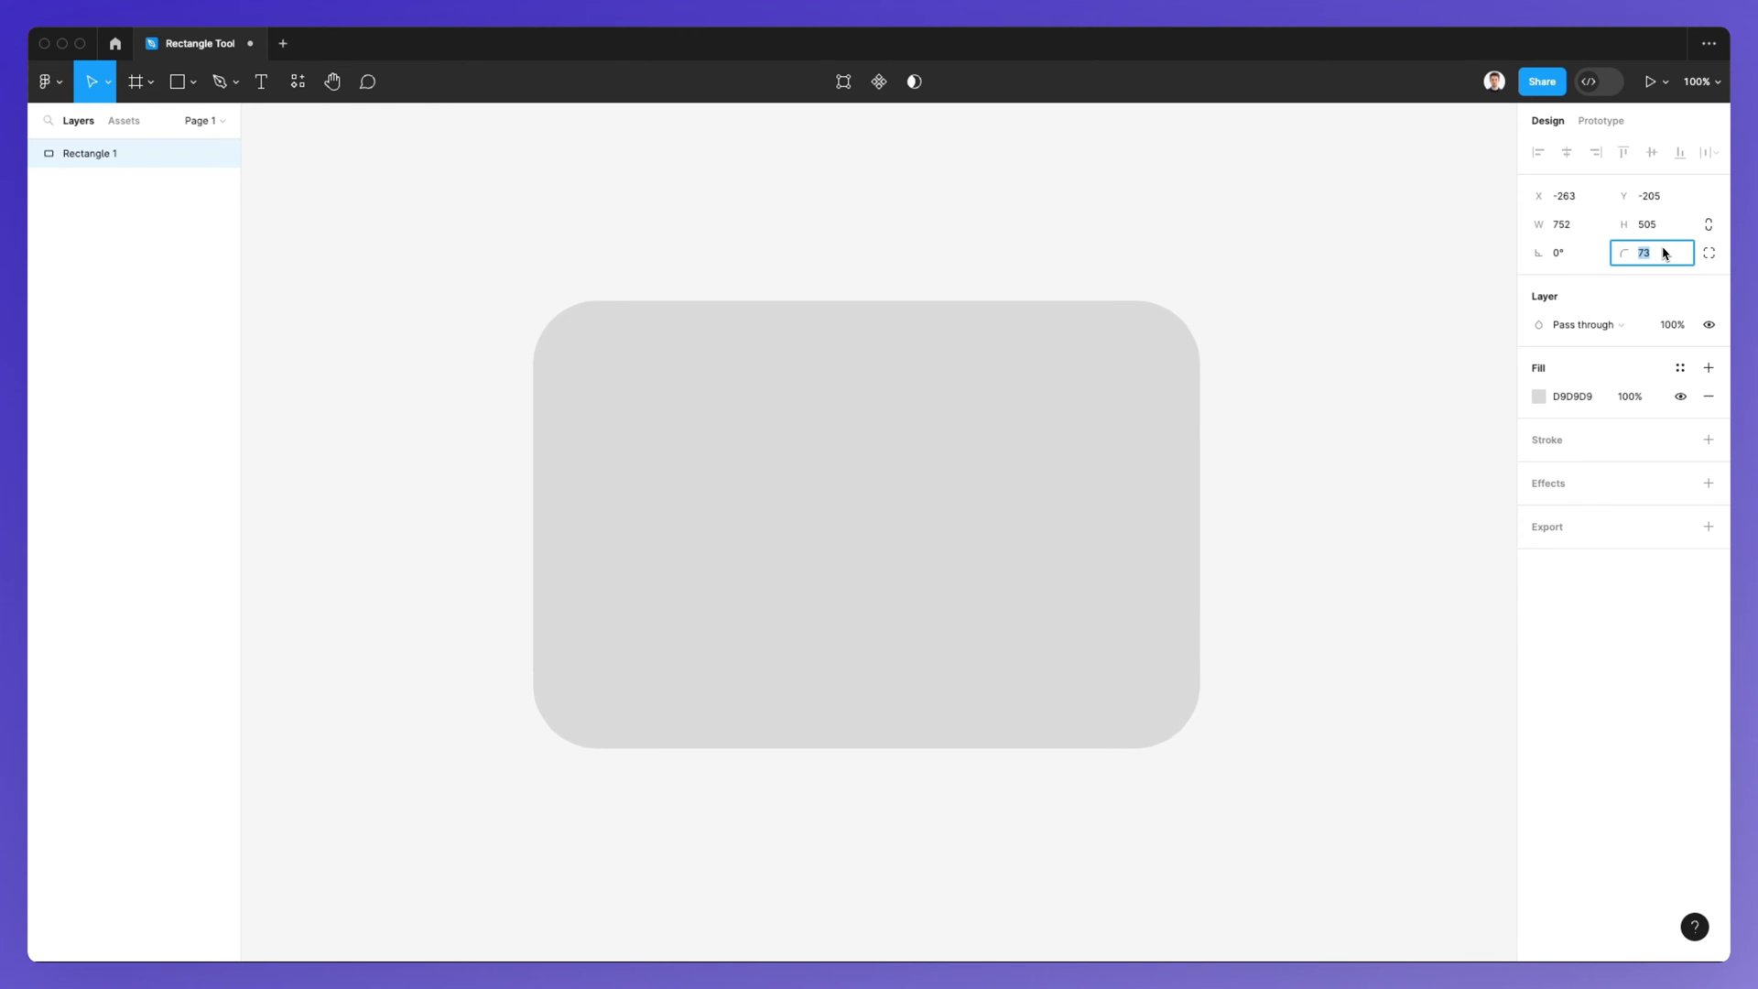
key(shift+Down)
key(shift+Down)
key(shift+Down)
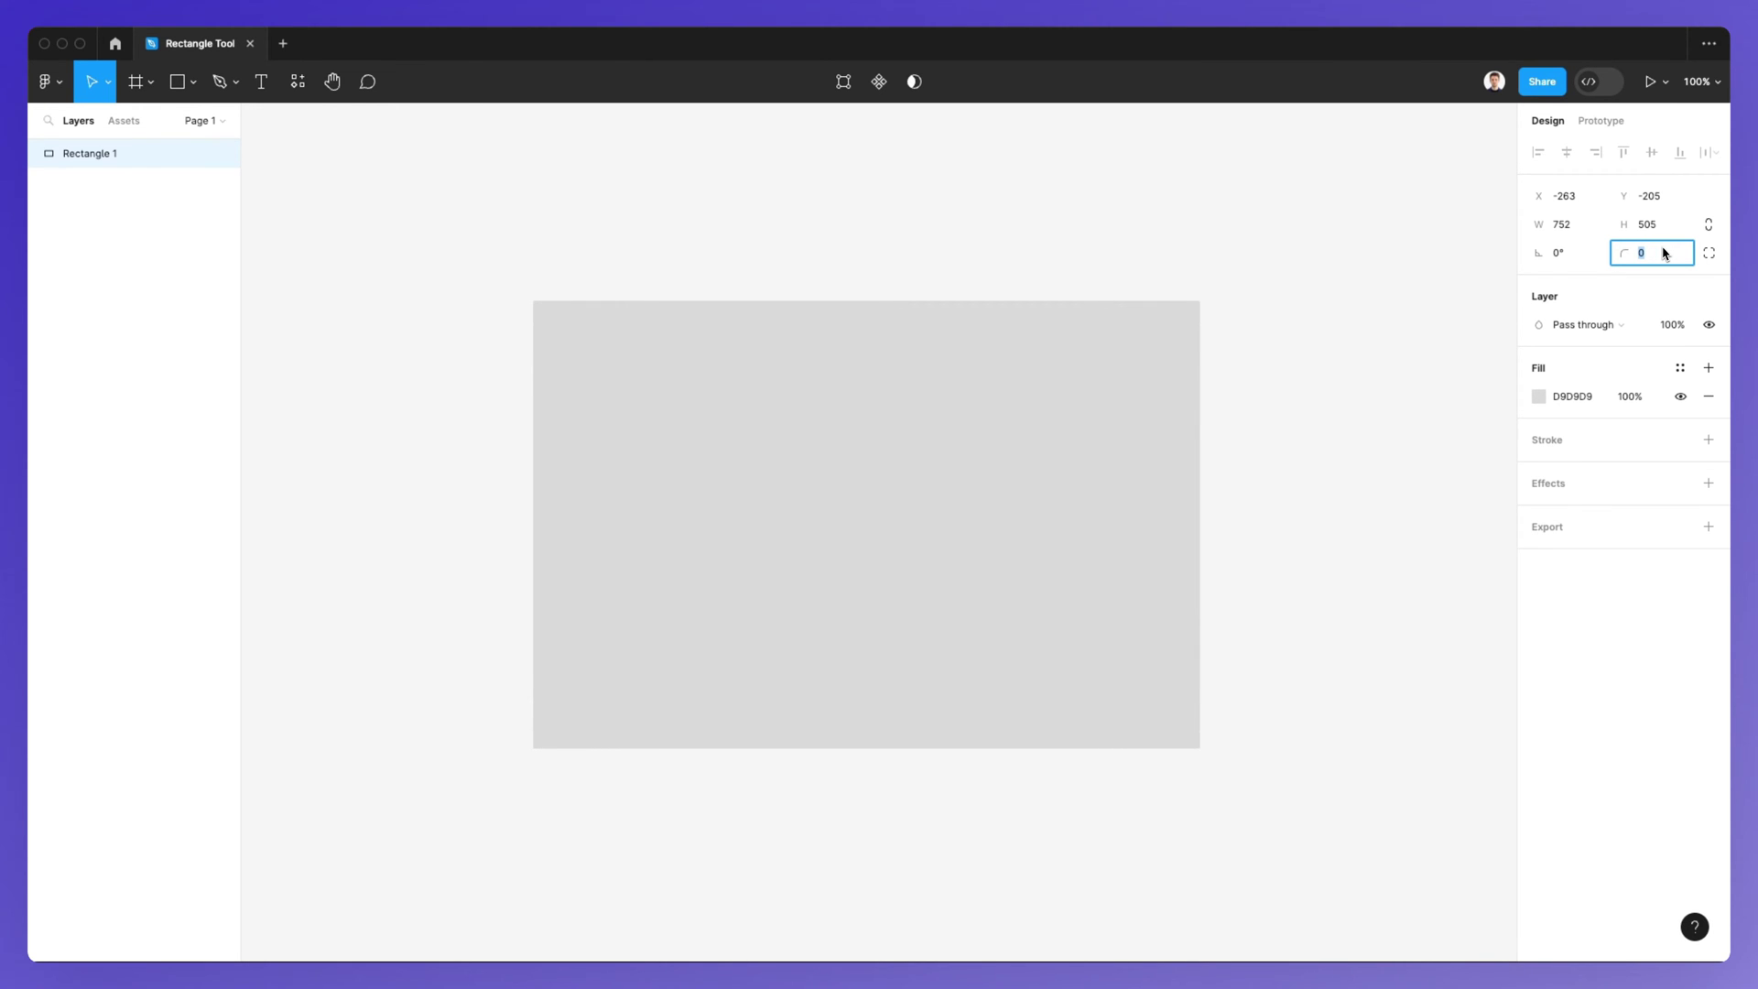
key(shift+Up)
key(shift+Up)
key(shift+Up)
key(shift+Up)
key(shift+Up)
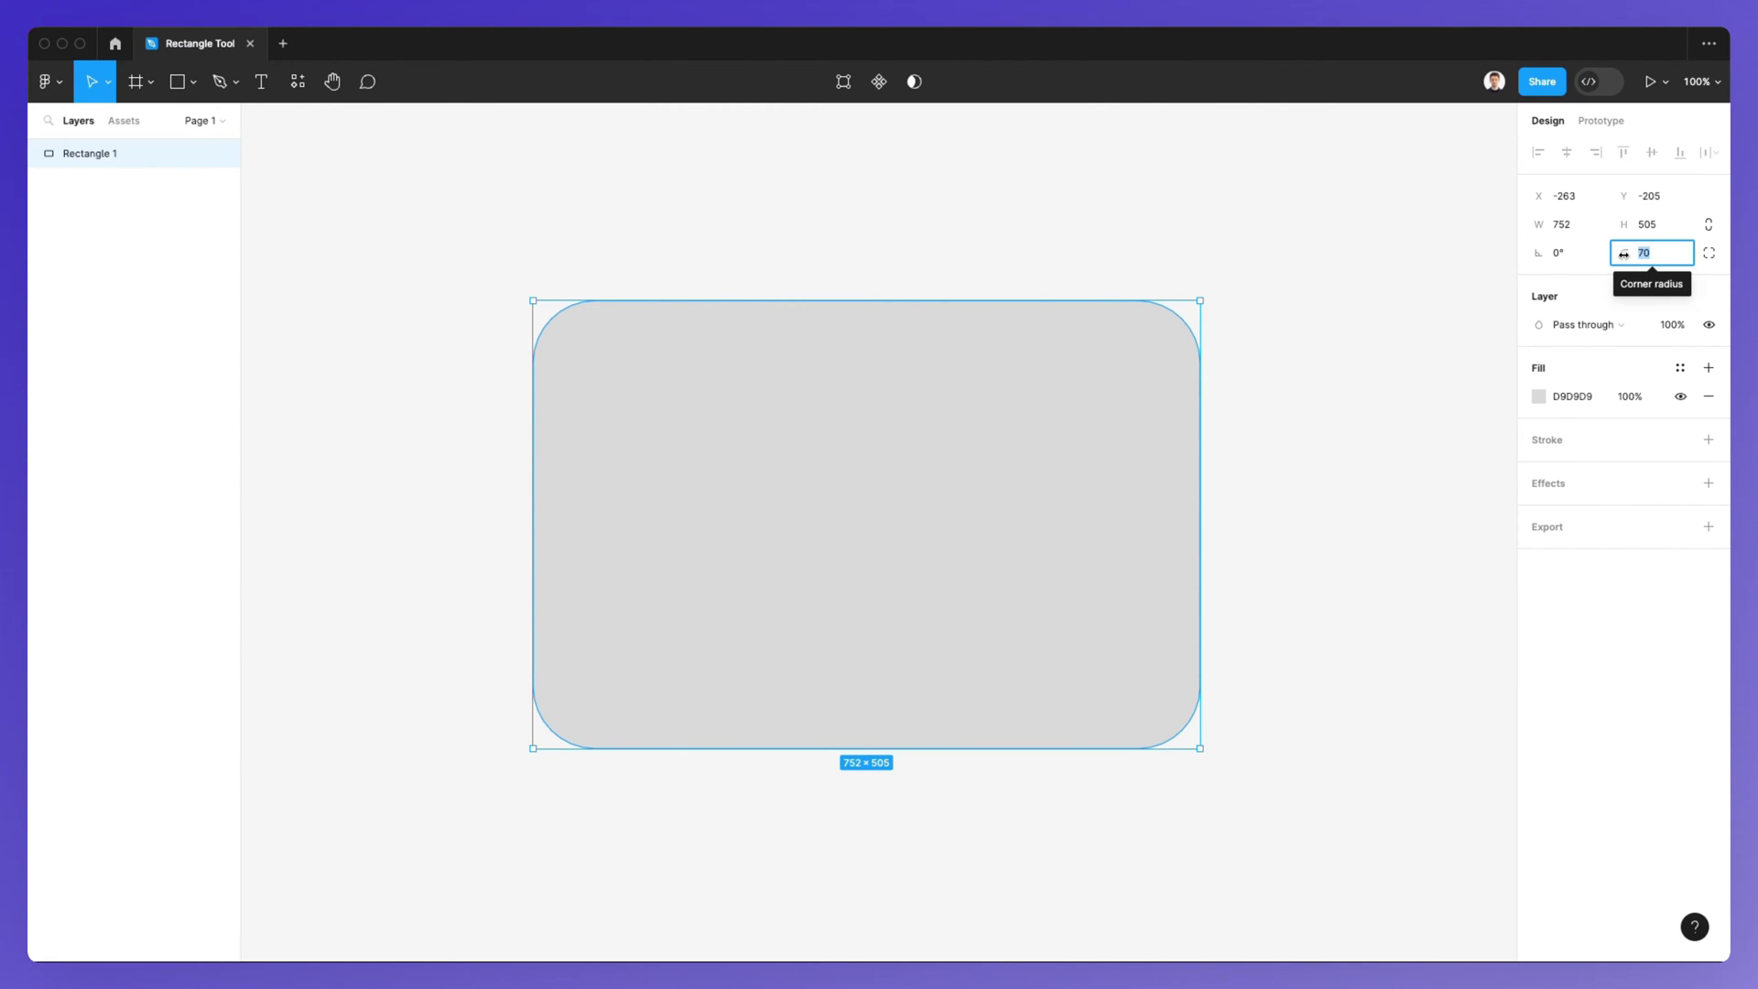
drag(1623, 254, 1709, 251)
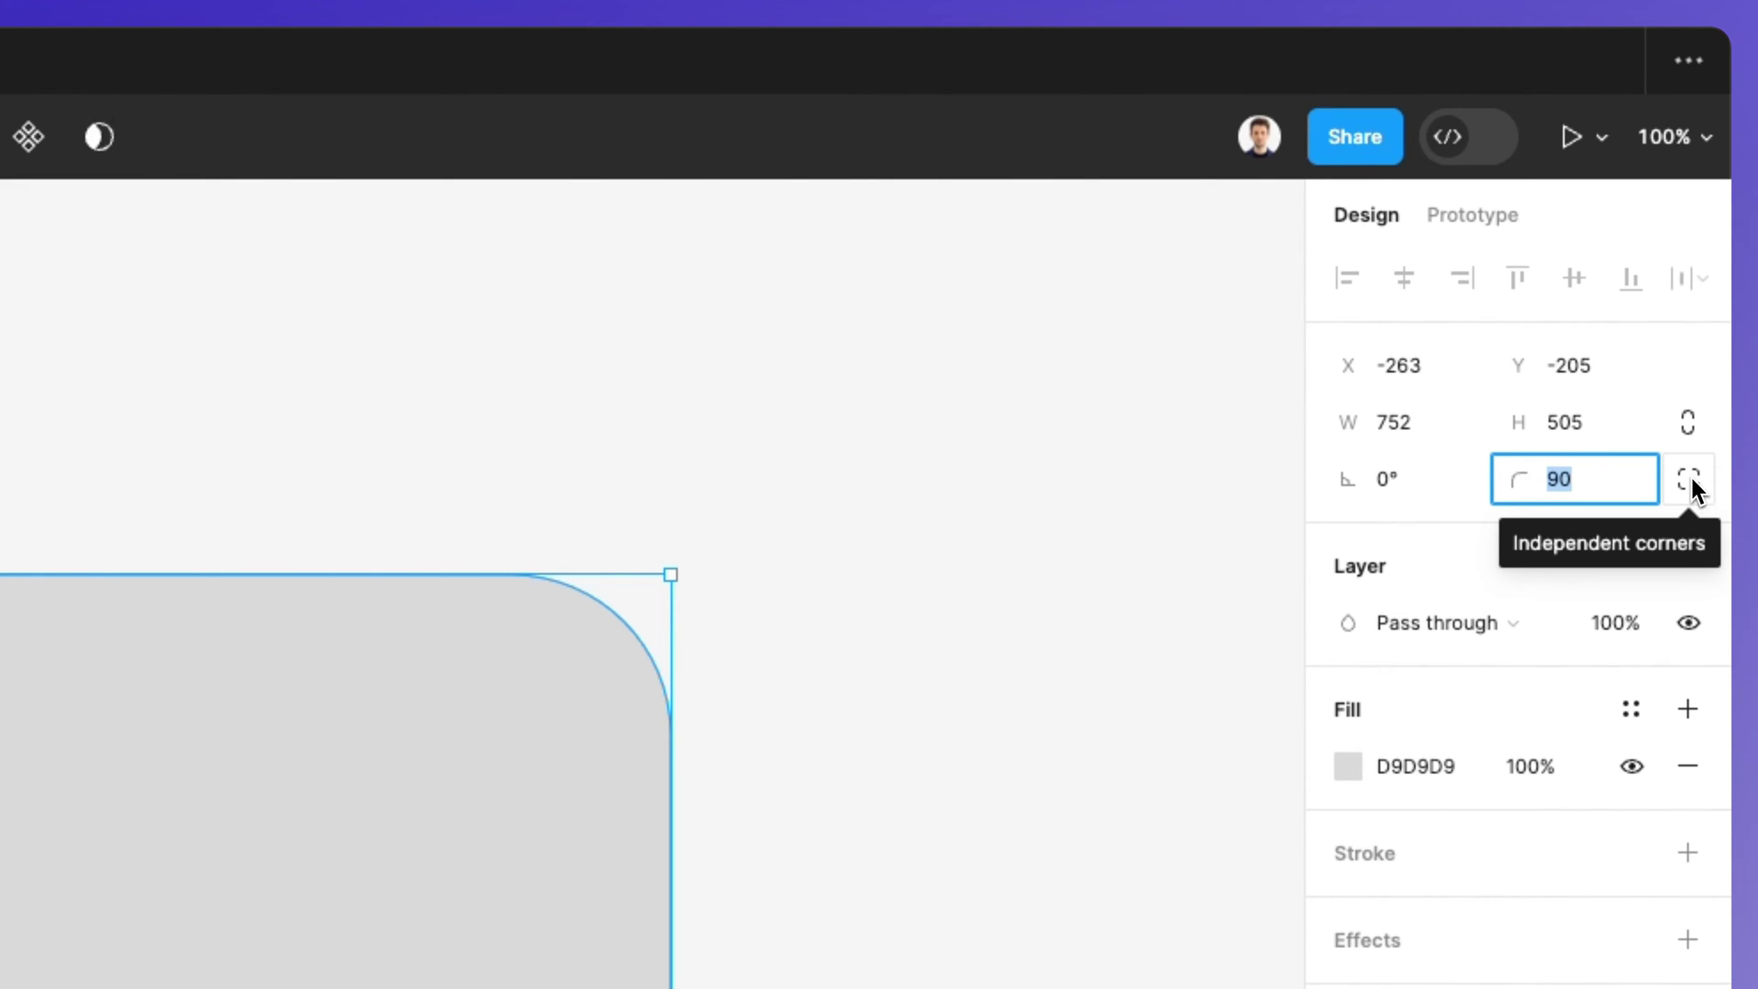
Use independent corners to set the top-left radius to 0, keeping the other three at 90
click(1690, 476)
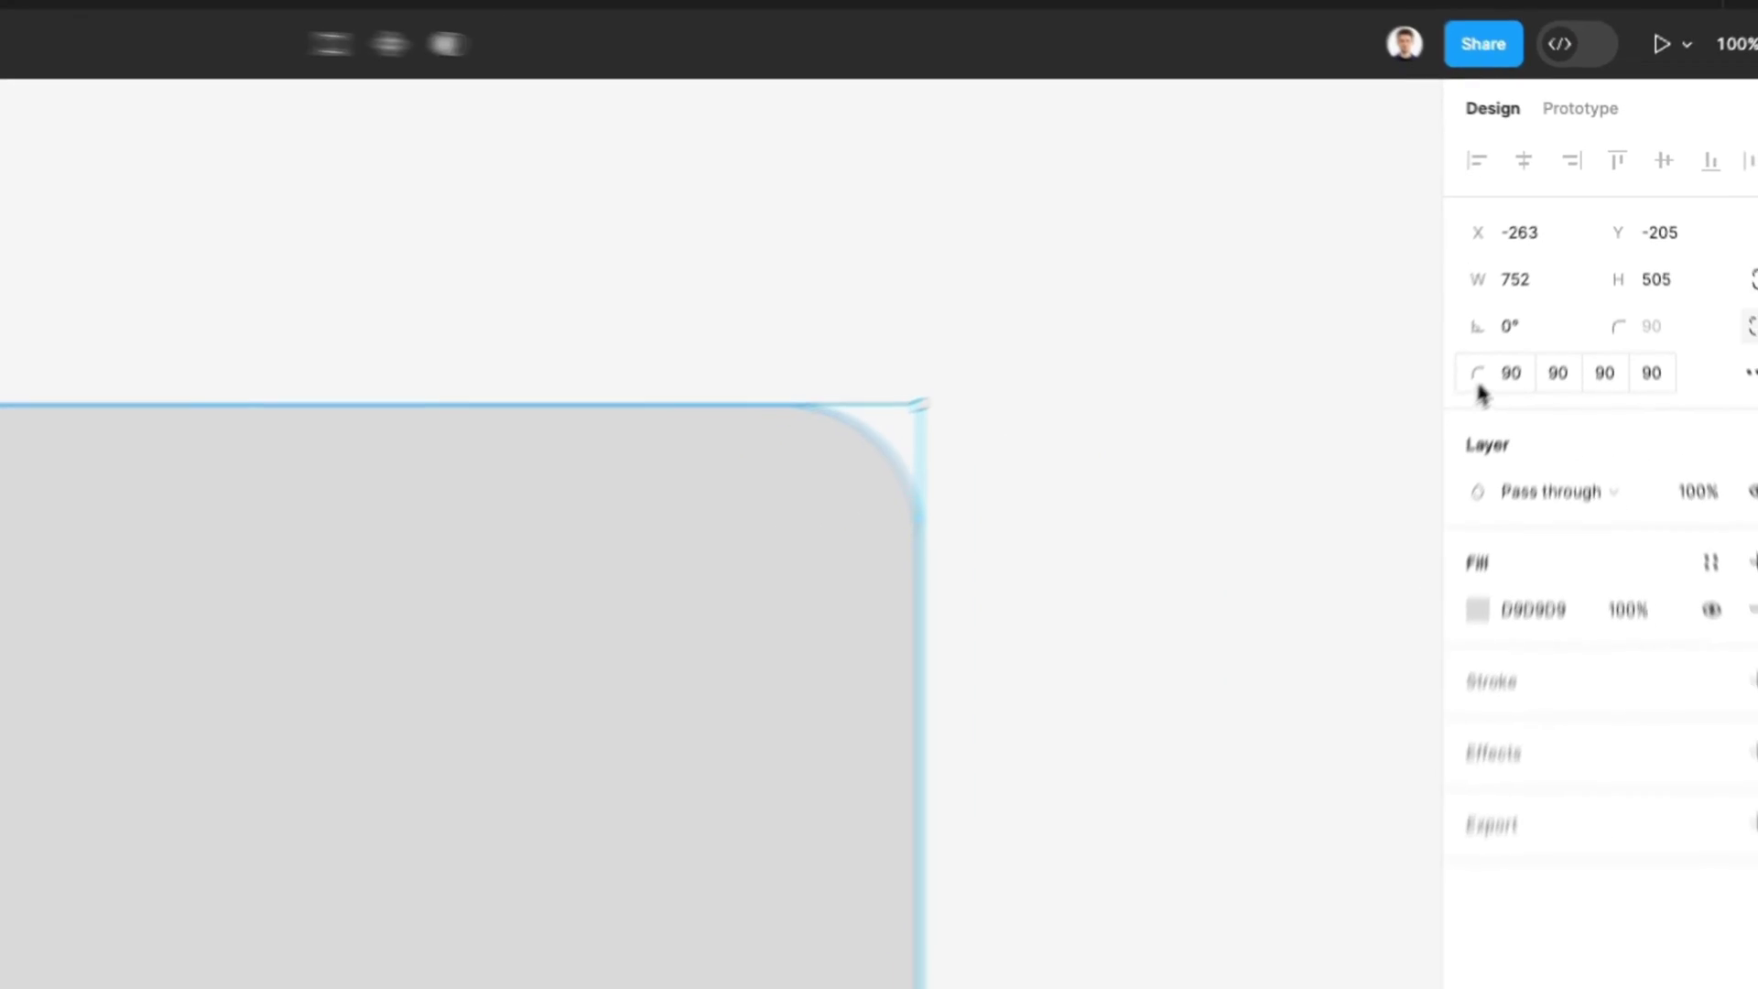
click(1559, 284)
text(80)
key(Return)
text(30)
key(Return)
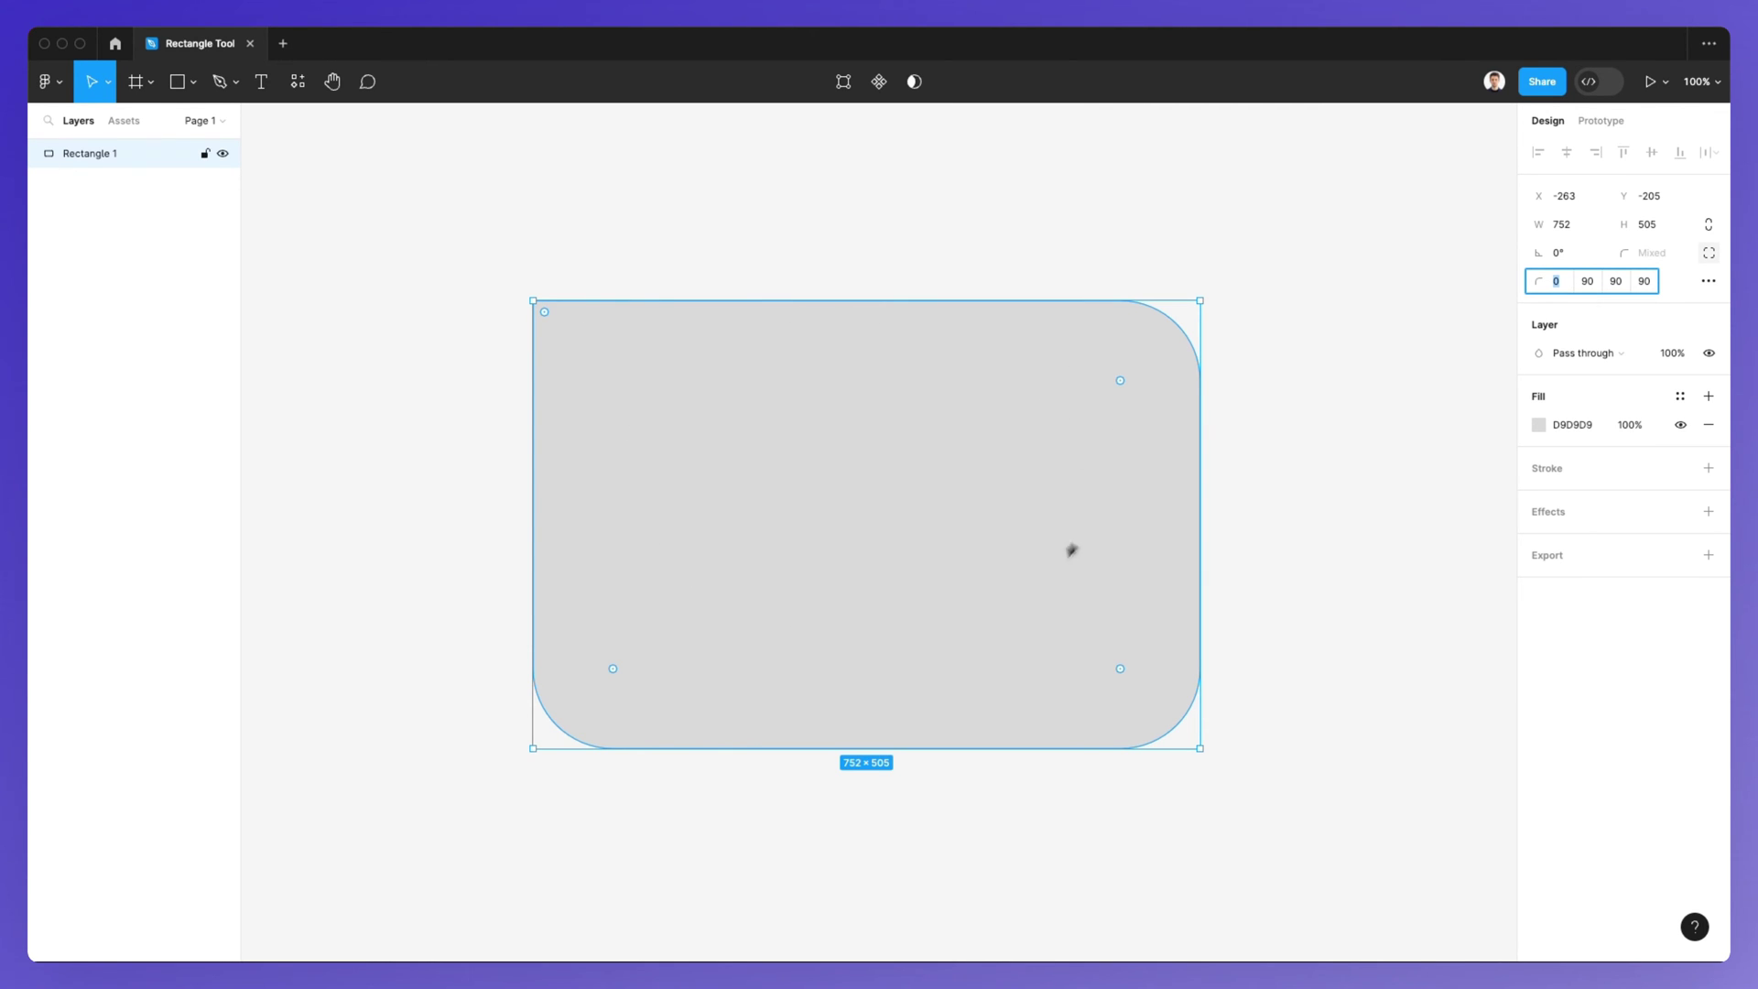
click(1389, 394)
click(1114, 471)
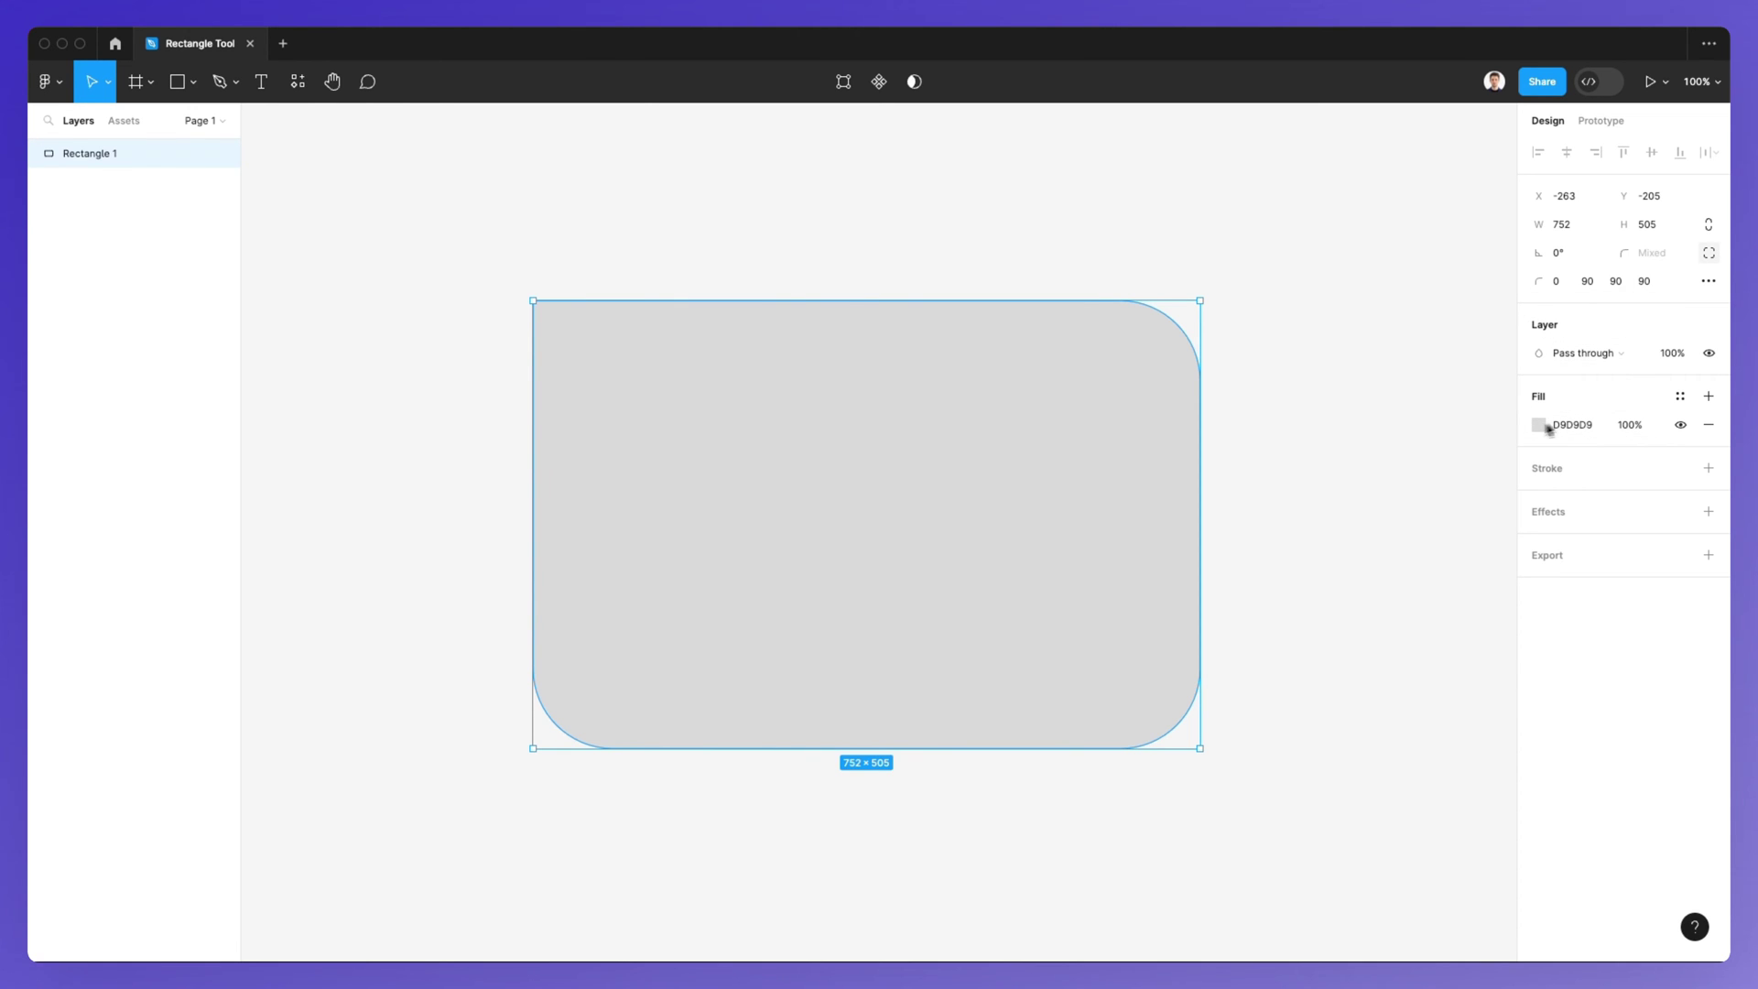
Change Rectangle 1's fill to blue 0026AD at 30% opacity
click(193, 81)
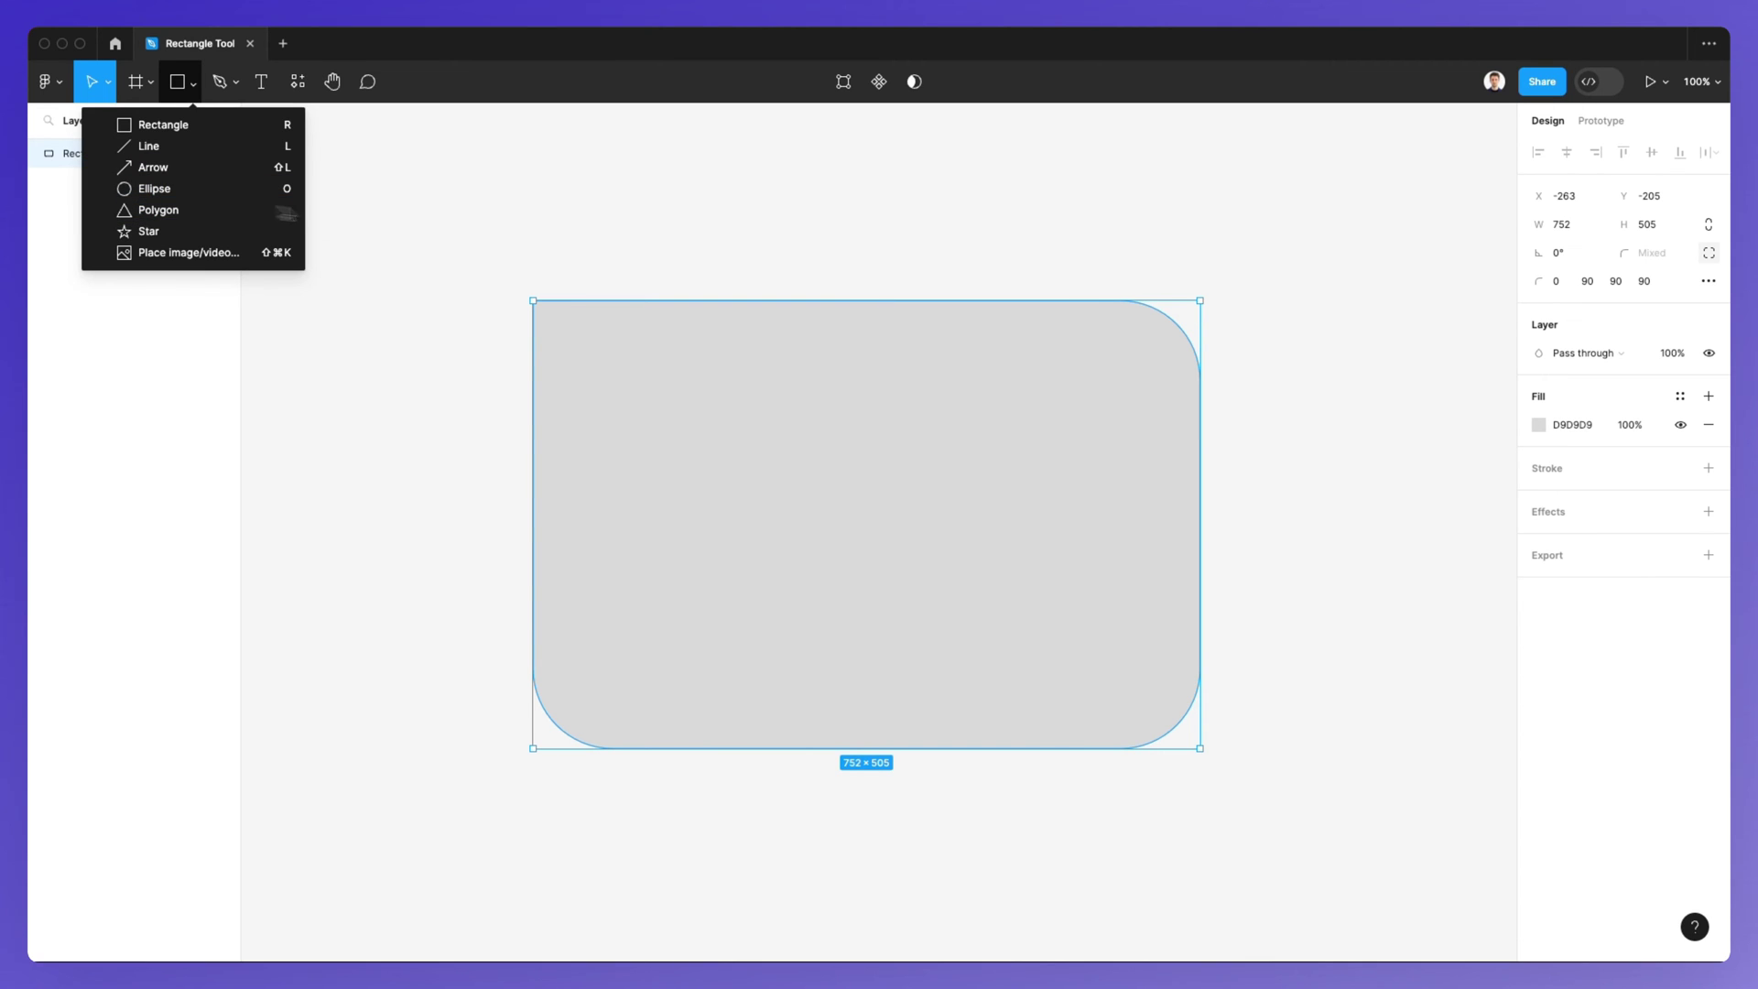
click(1537, 403)
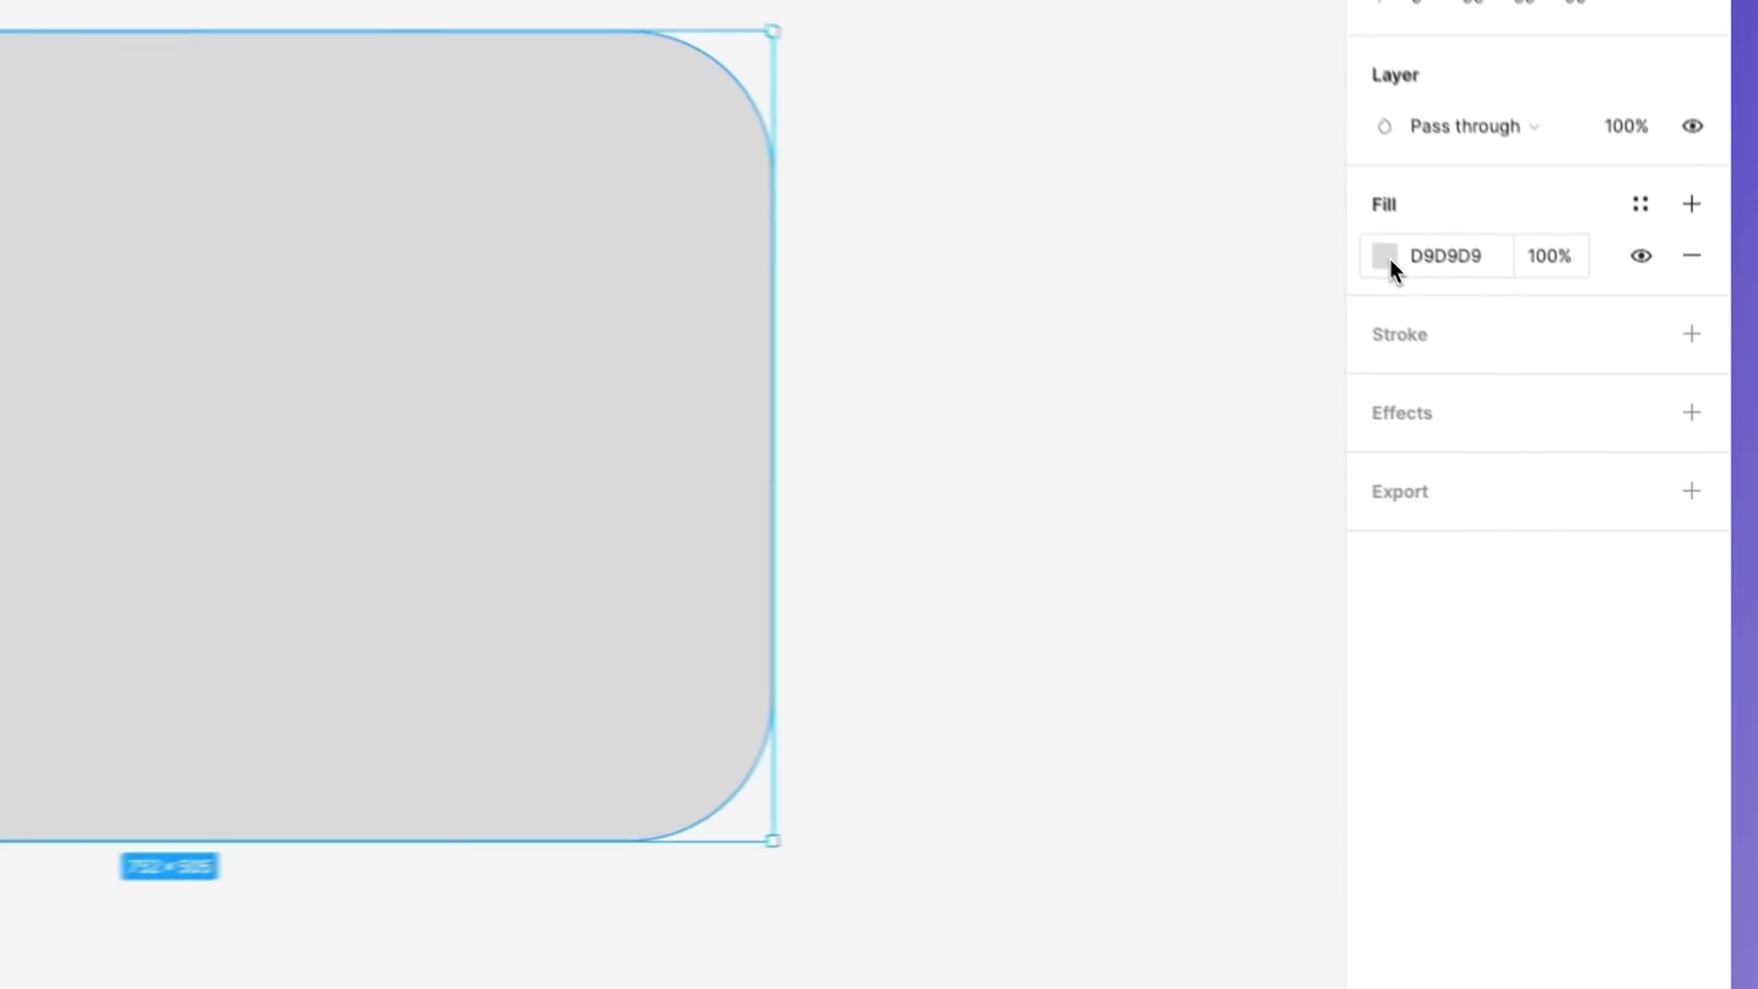
click(1353, 220)
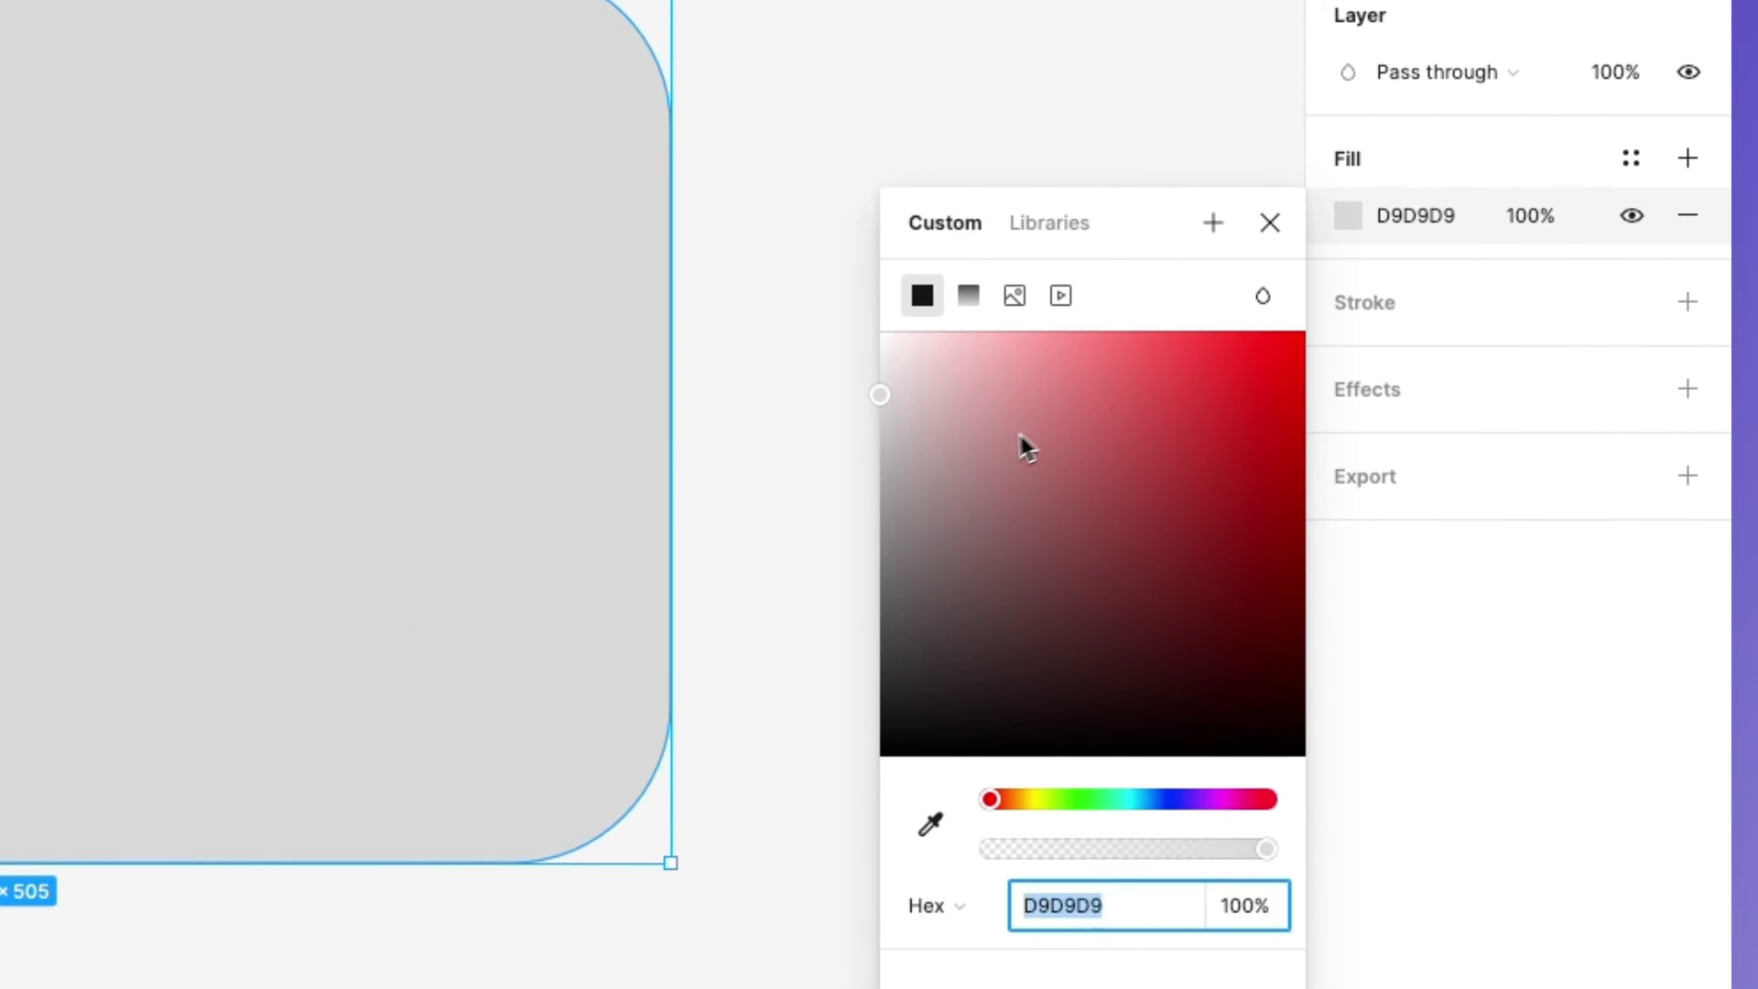
click(1091, 799)
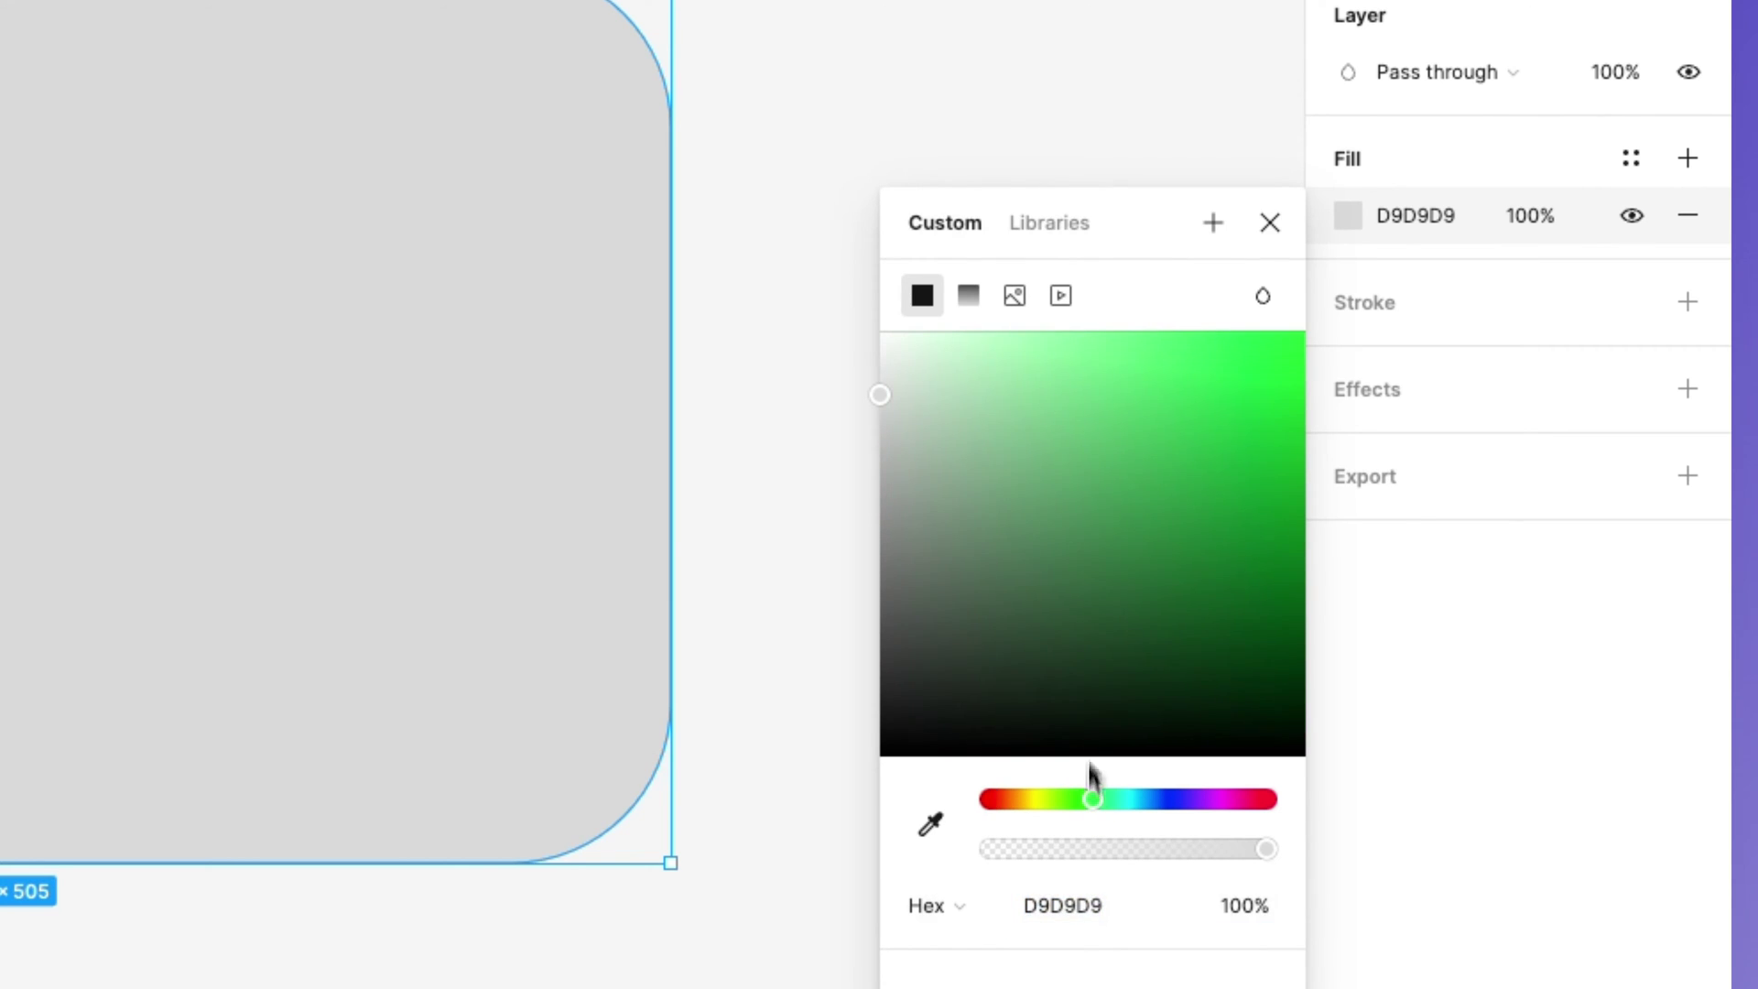
drag(1099, 723, 1502, 481)
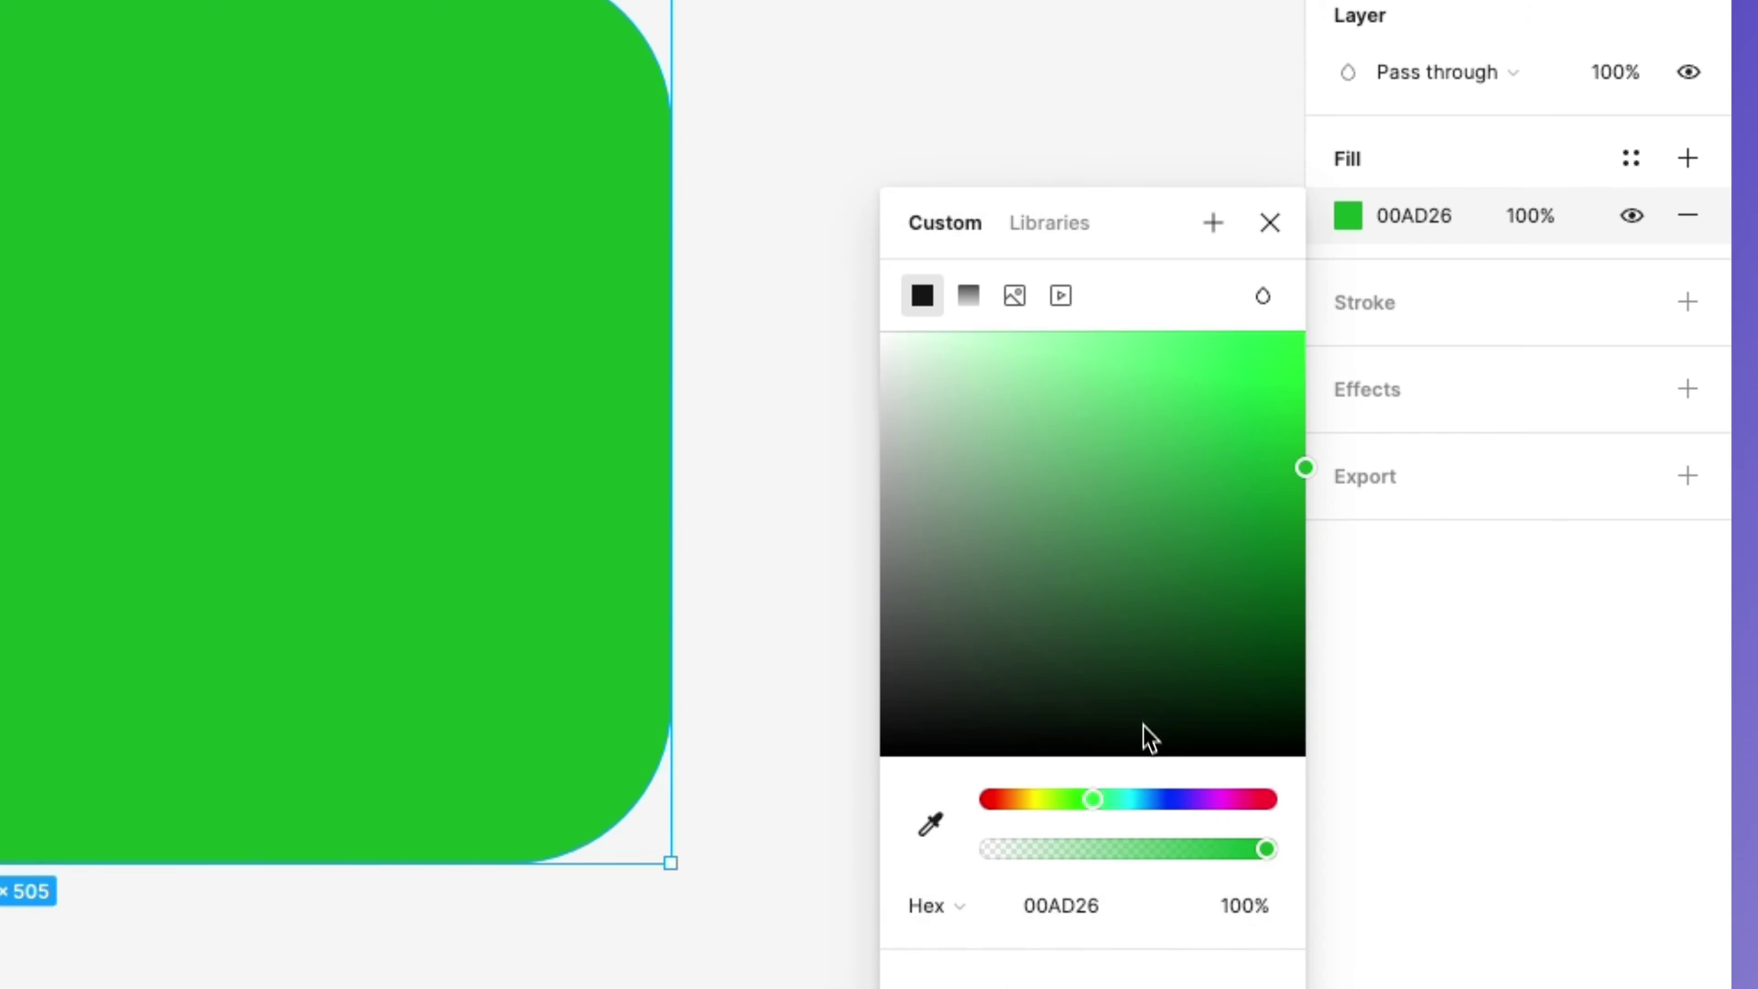
drag(1101, 802, 1160, 804)
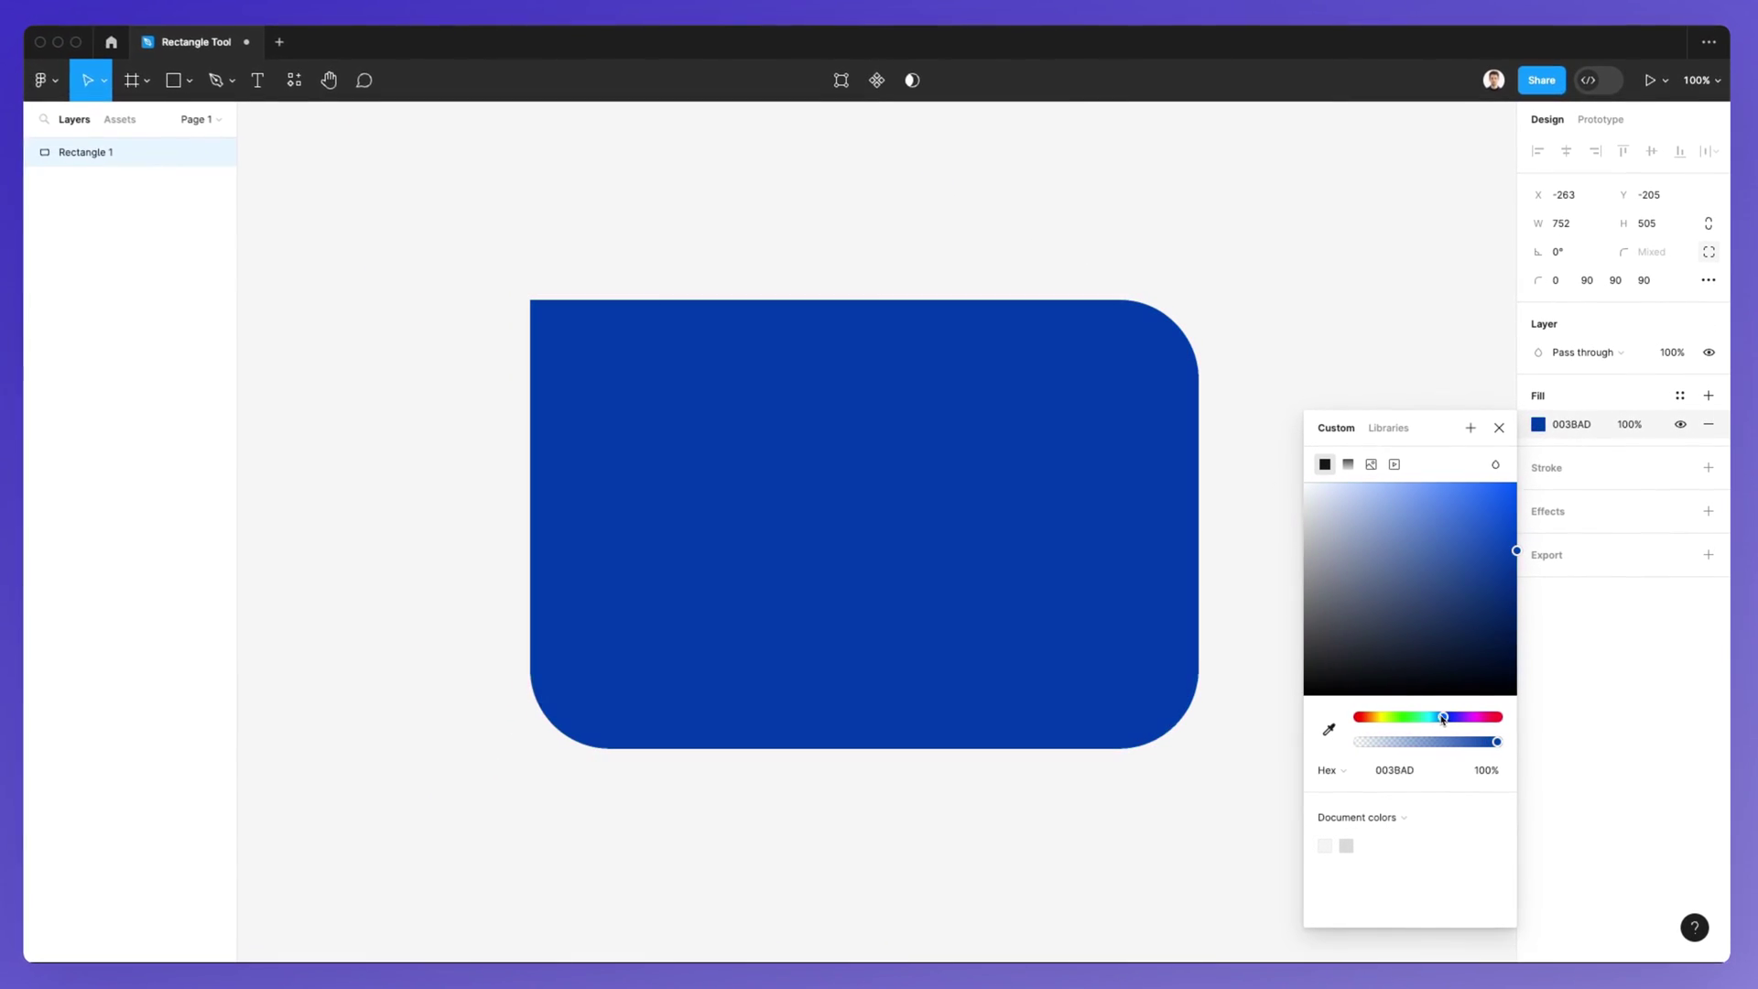
drag(1443, 720, 1405, 749)
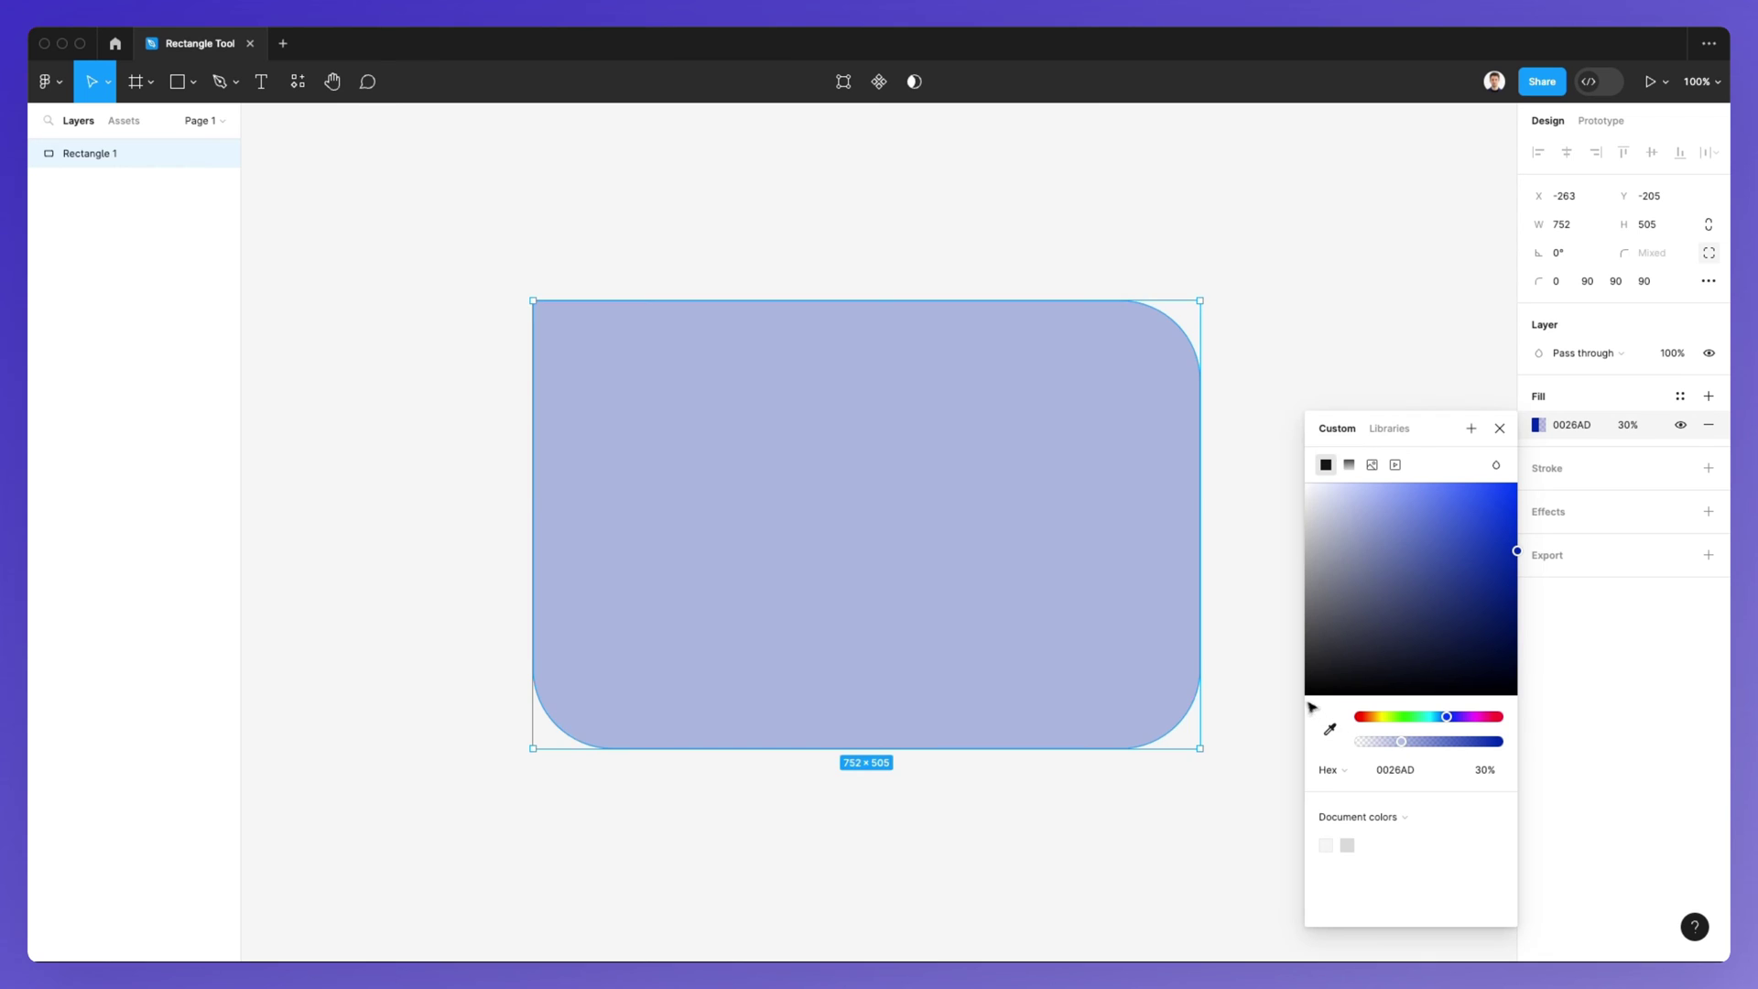
click(526, 437)
Draw a 495 × 495 grey circle overlapping the rectangle's lower-left part
click(191, 95)
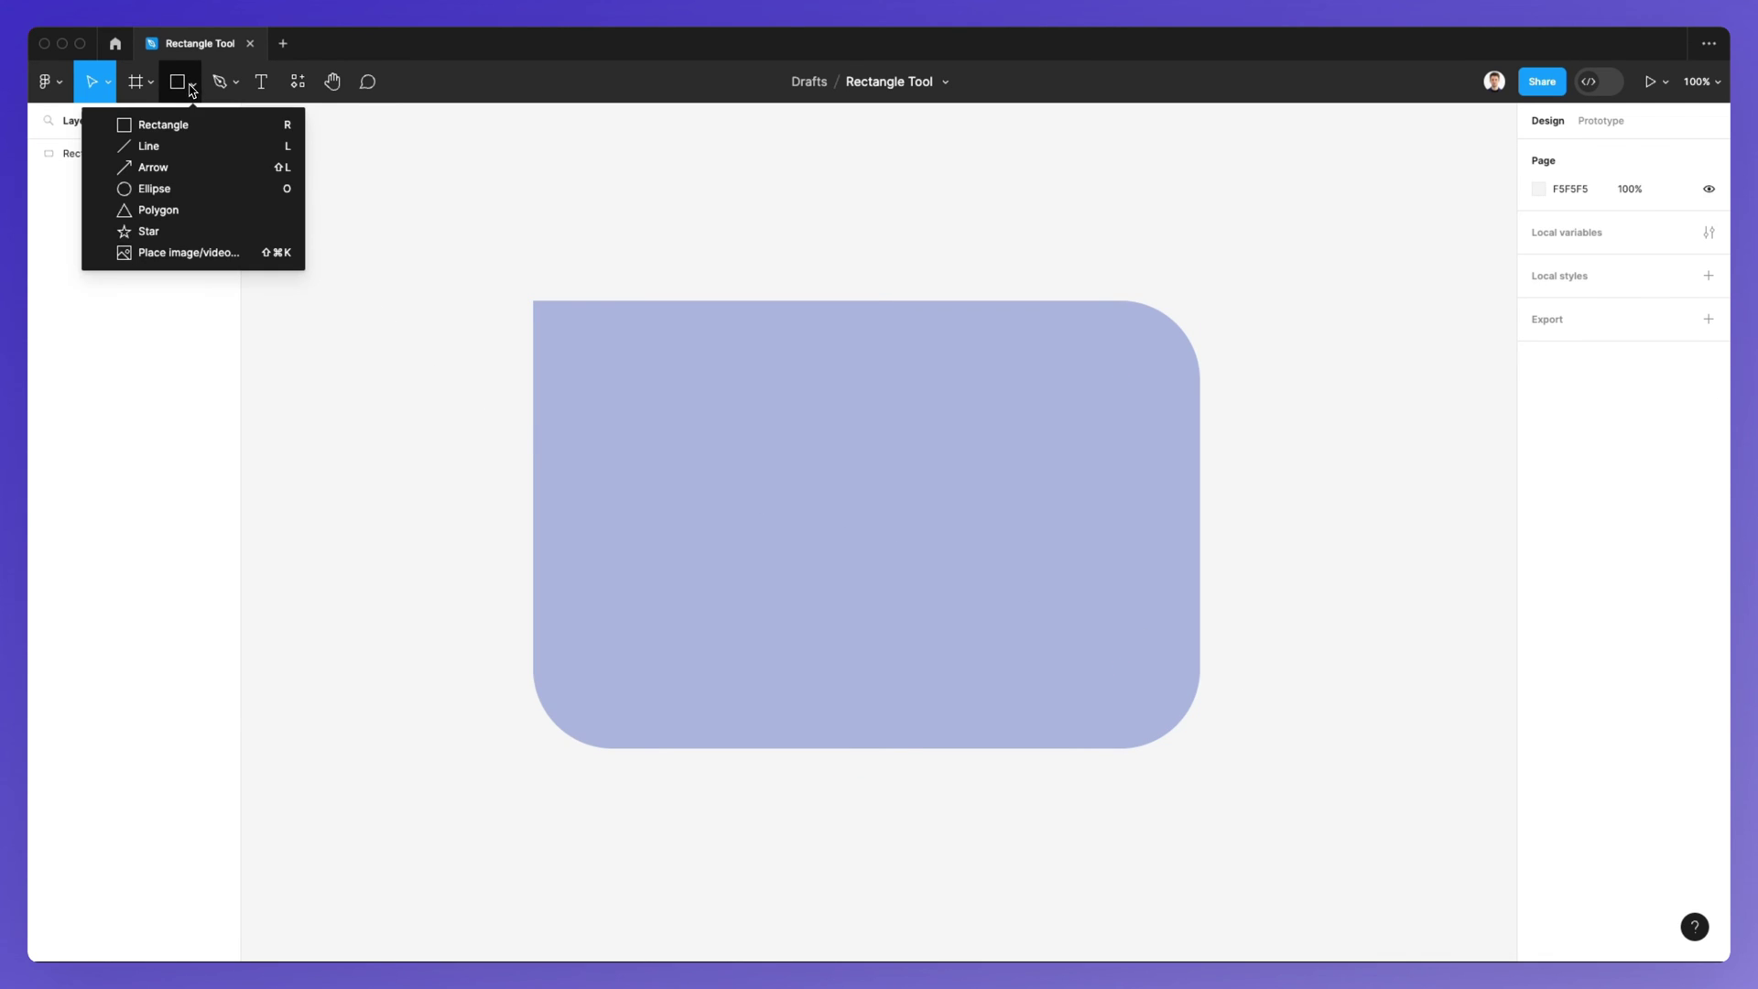
click(167, 193)
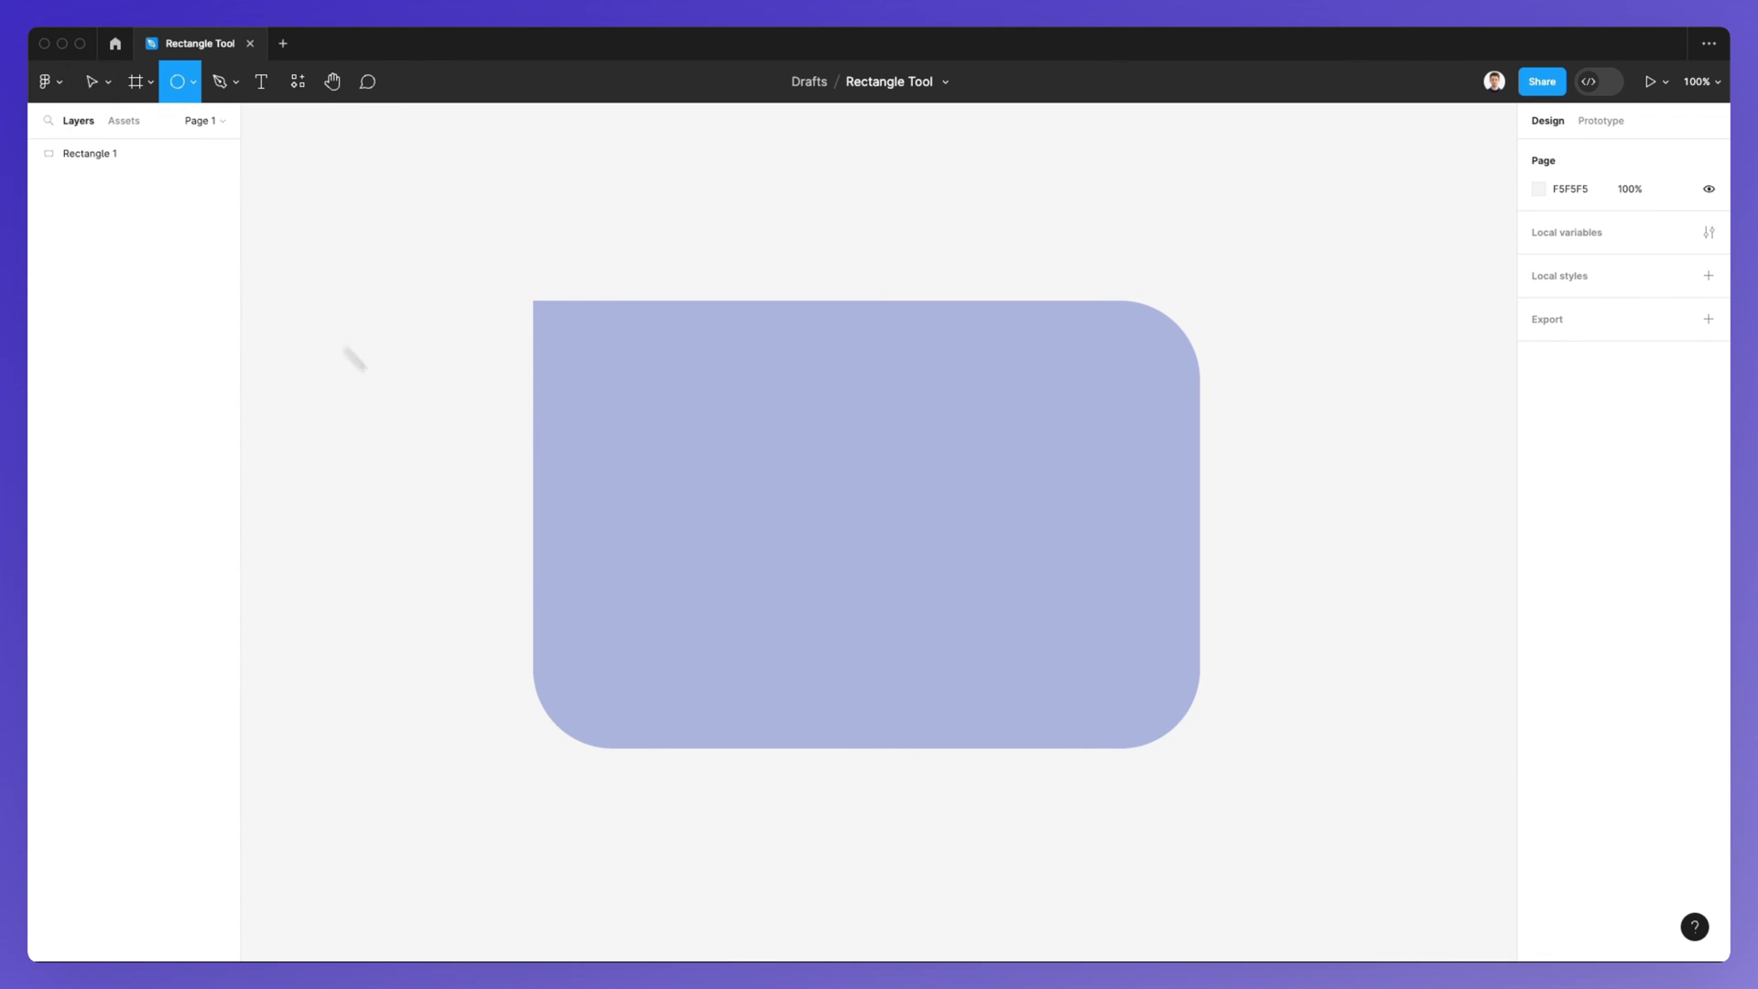
drag(410, 426, 847, 737)
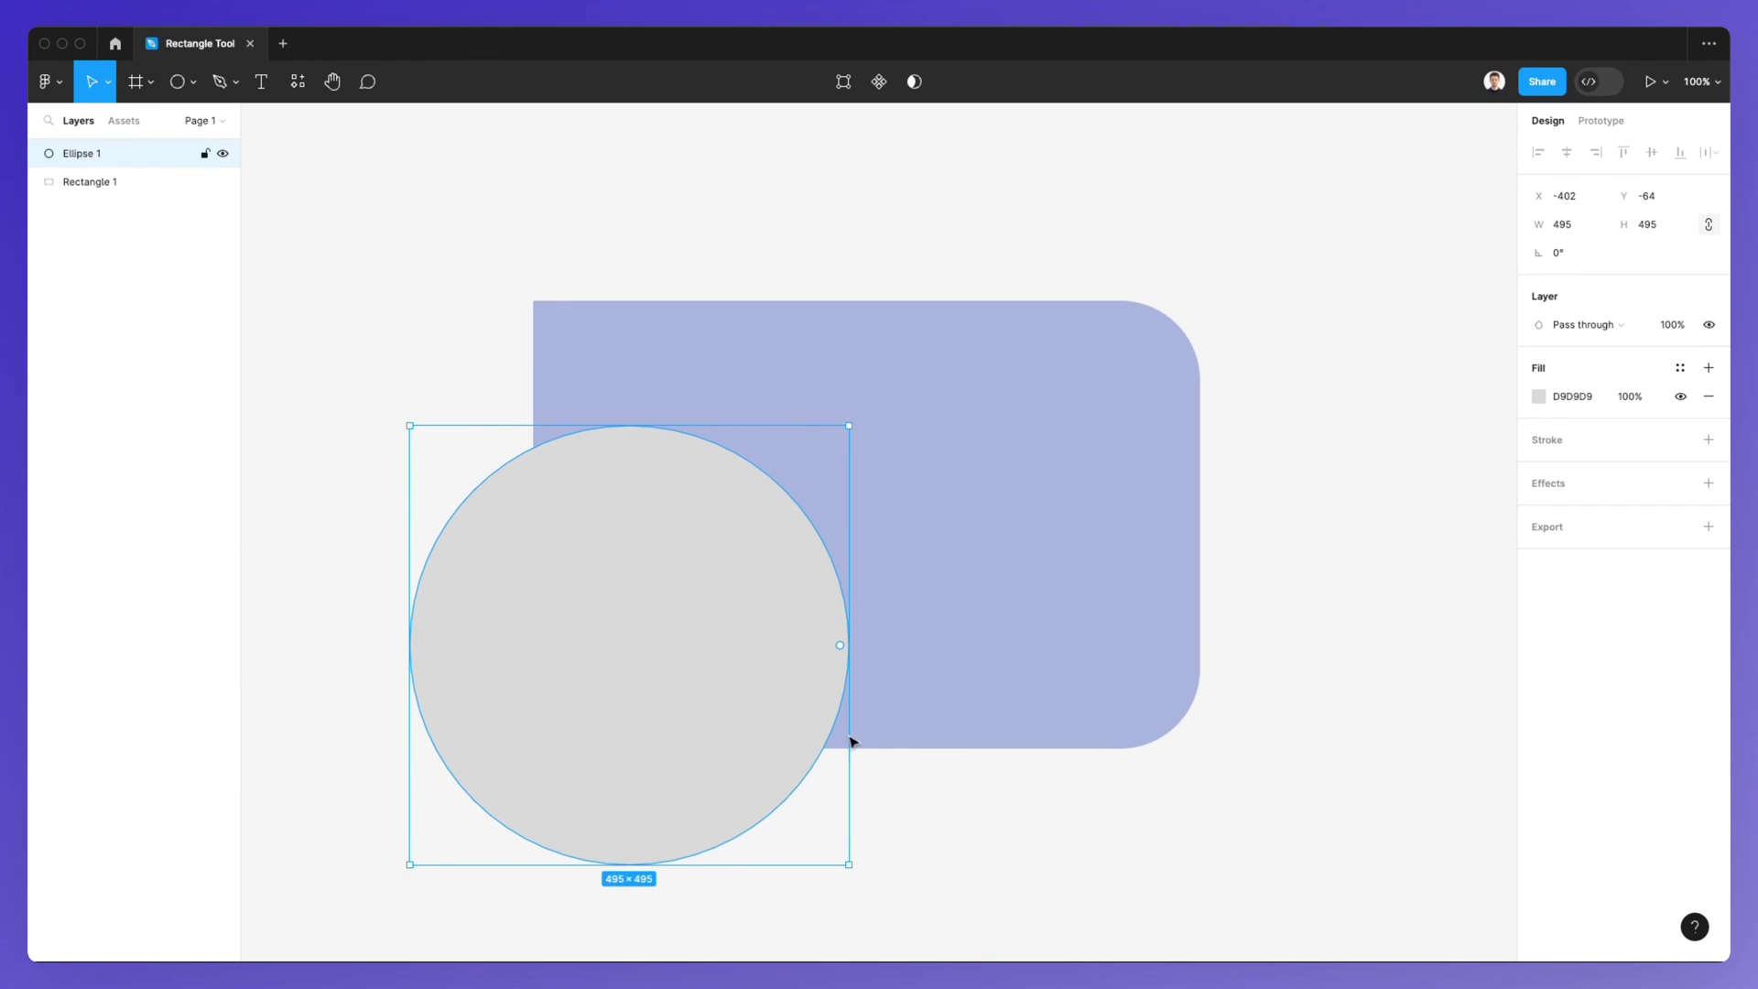
Send the circle to the back so it sits behind the blue rectangle
right_click(627, 560)
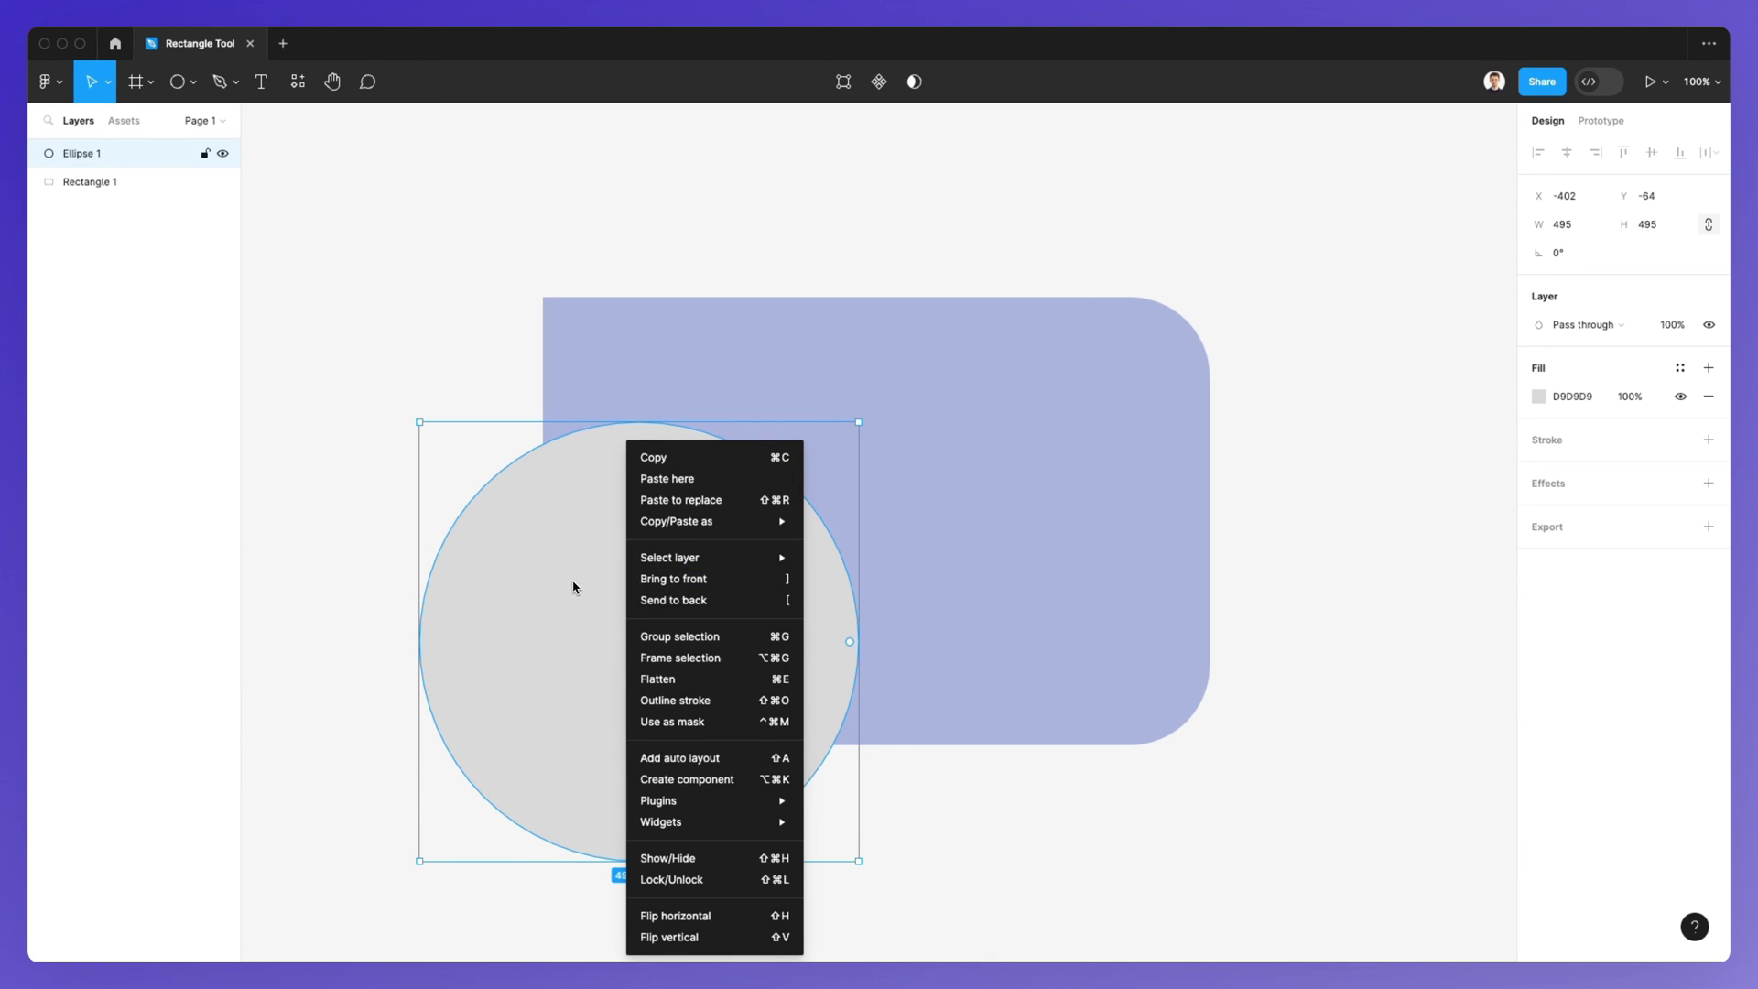
click(693, 601)
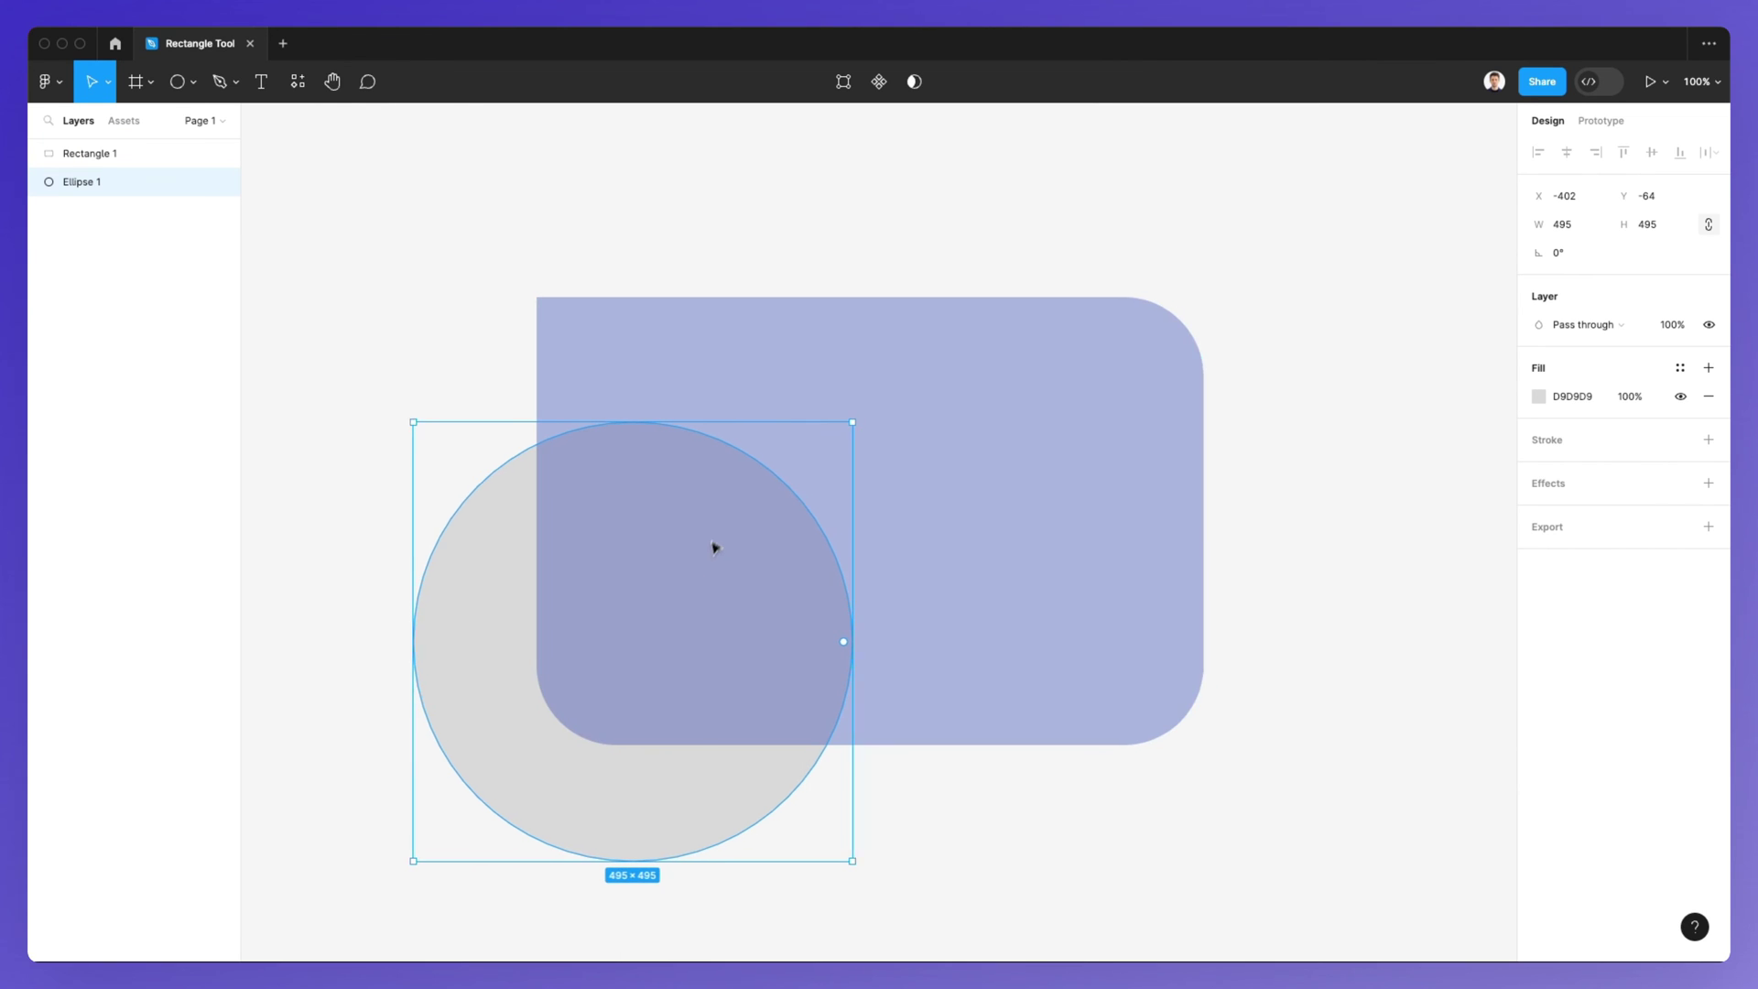
scroll(760, 476, right, 2)
key(Escape)
click(842, 516)
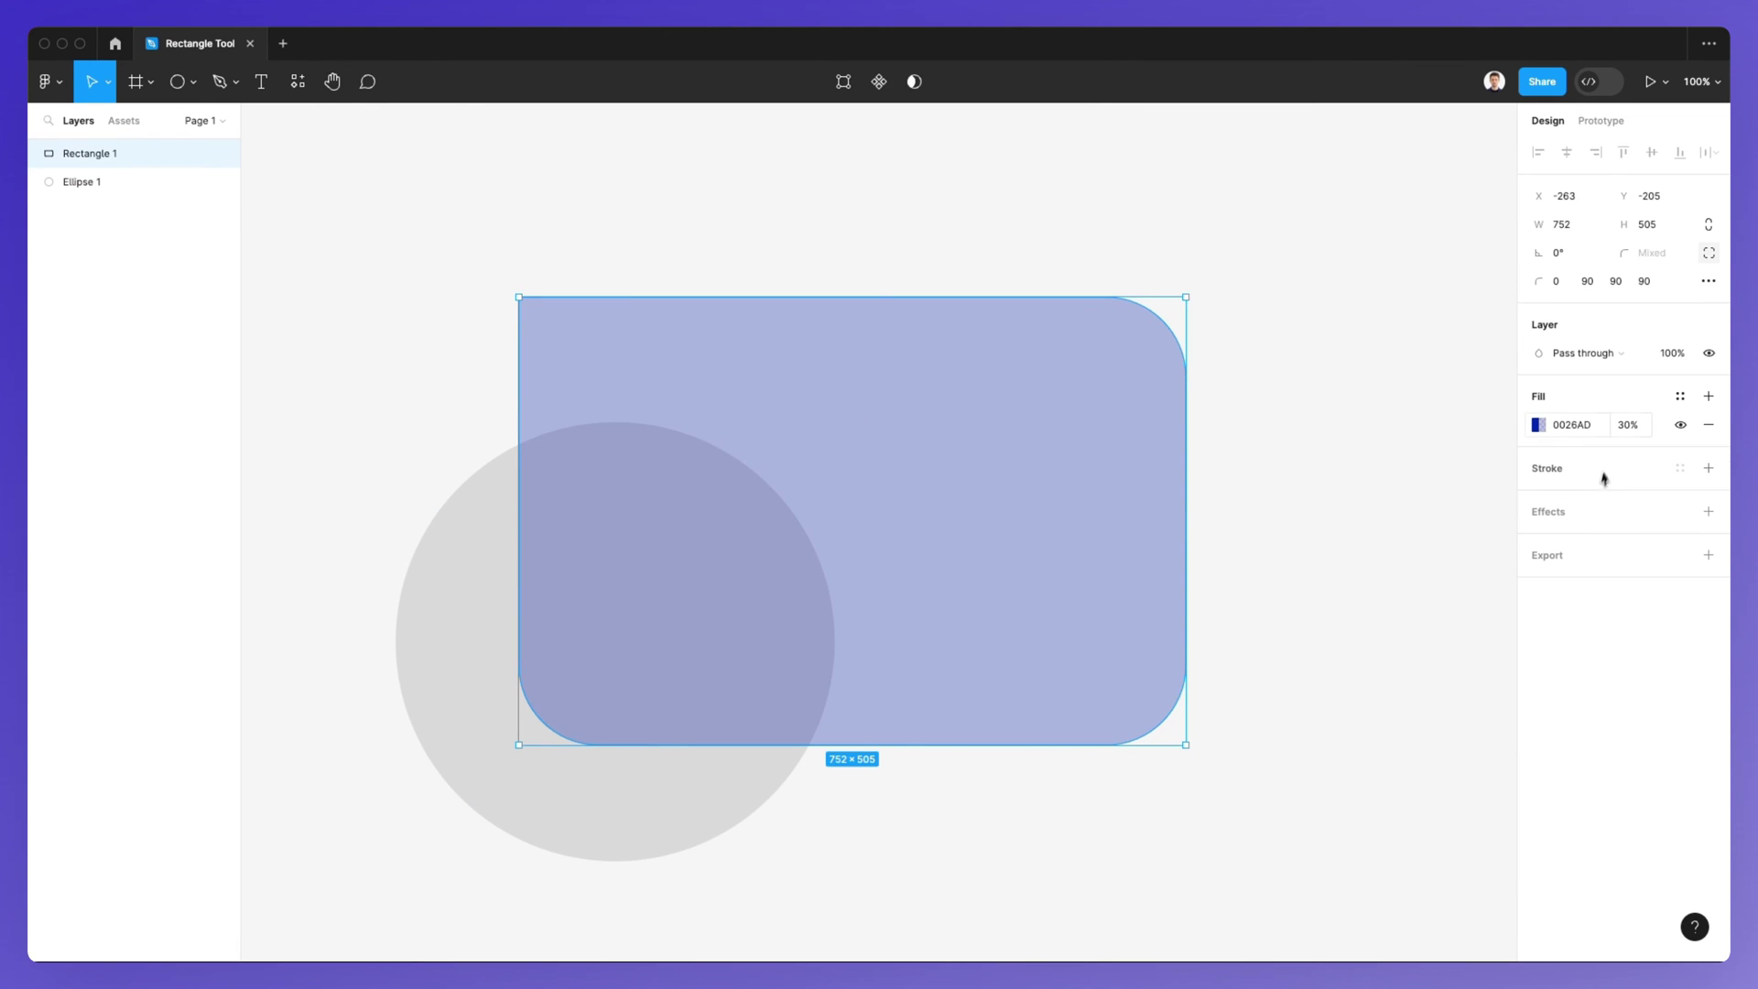
Raise the rectangle's blue 0026AD fill opacity from 30% to 50%
click(1540, 425)
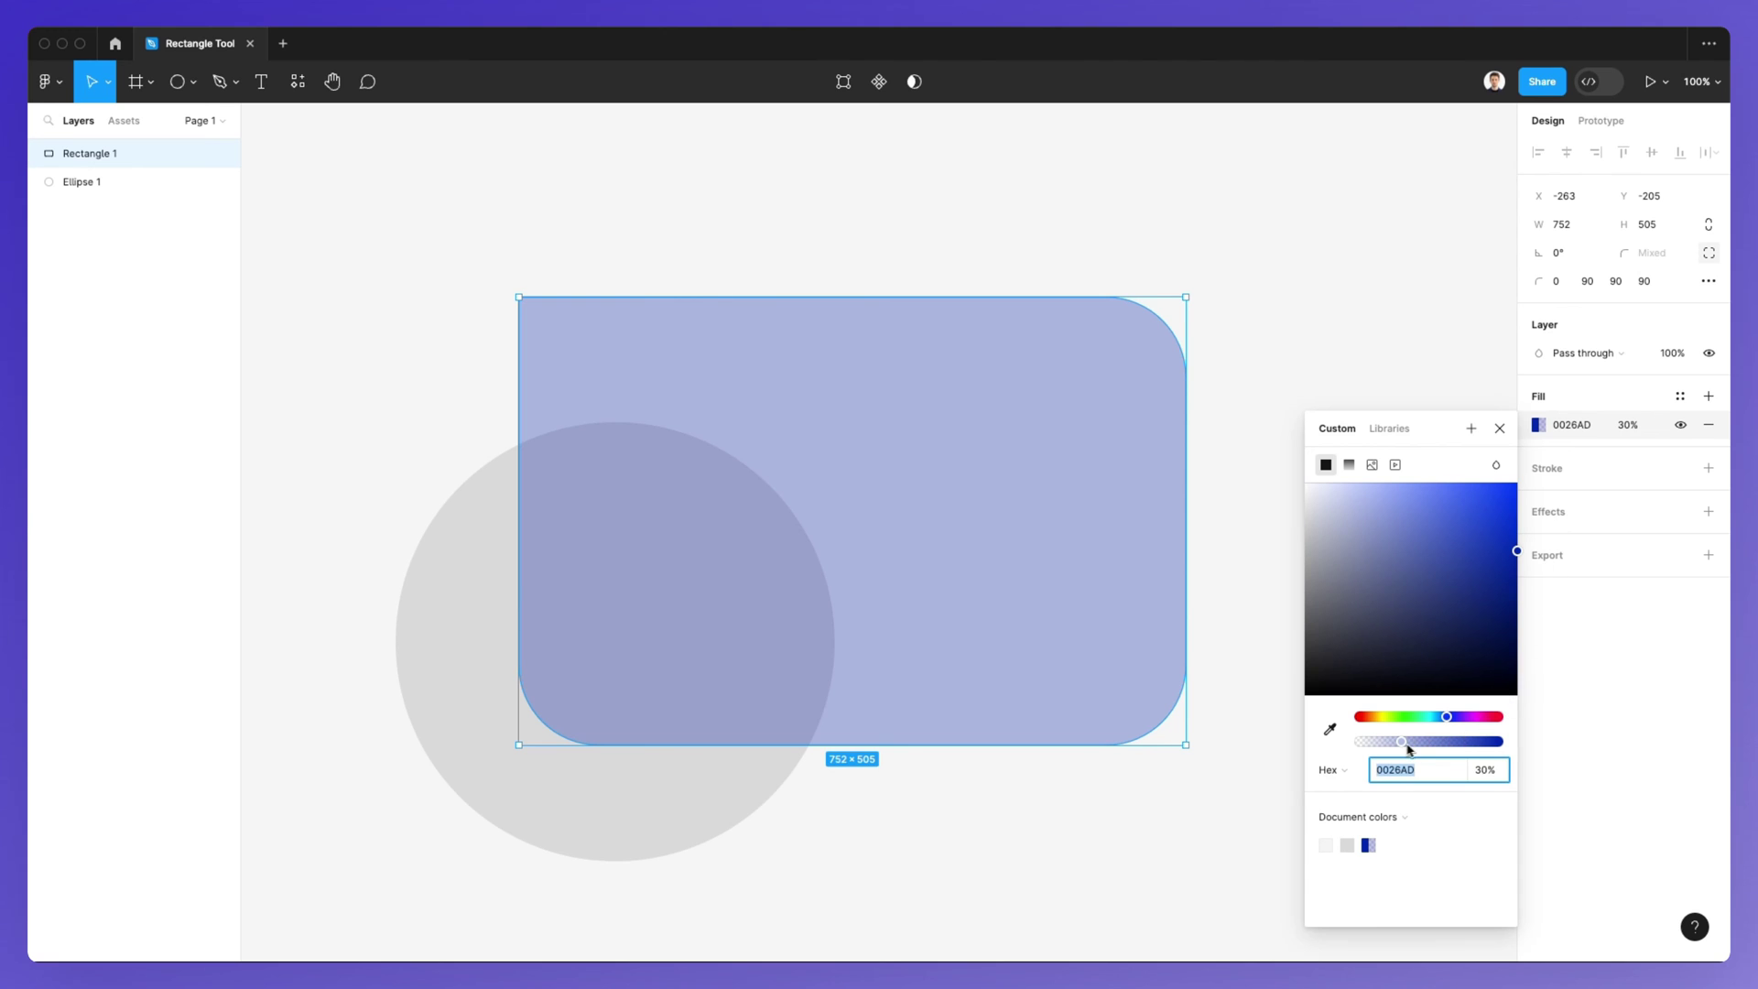
mouse_move(1403, 742)
mouse_down()
mouse_move(1488, 746)
mouse_move(1381, 745)
mouse_move(1481, 747)
mouse_move(1431, 748)
mouse_up()
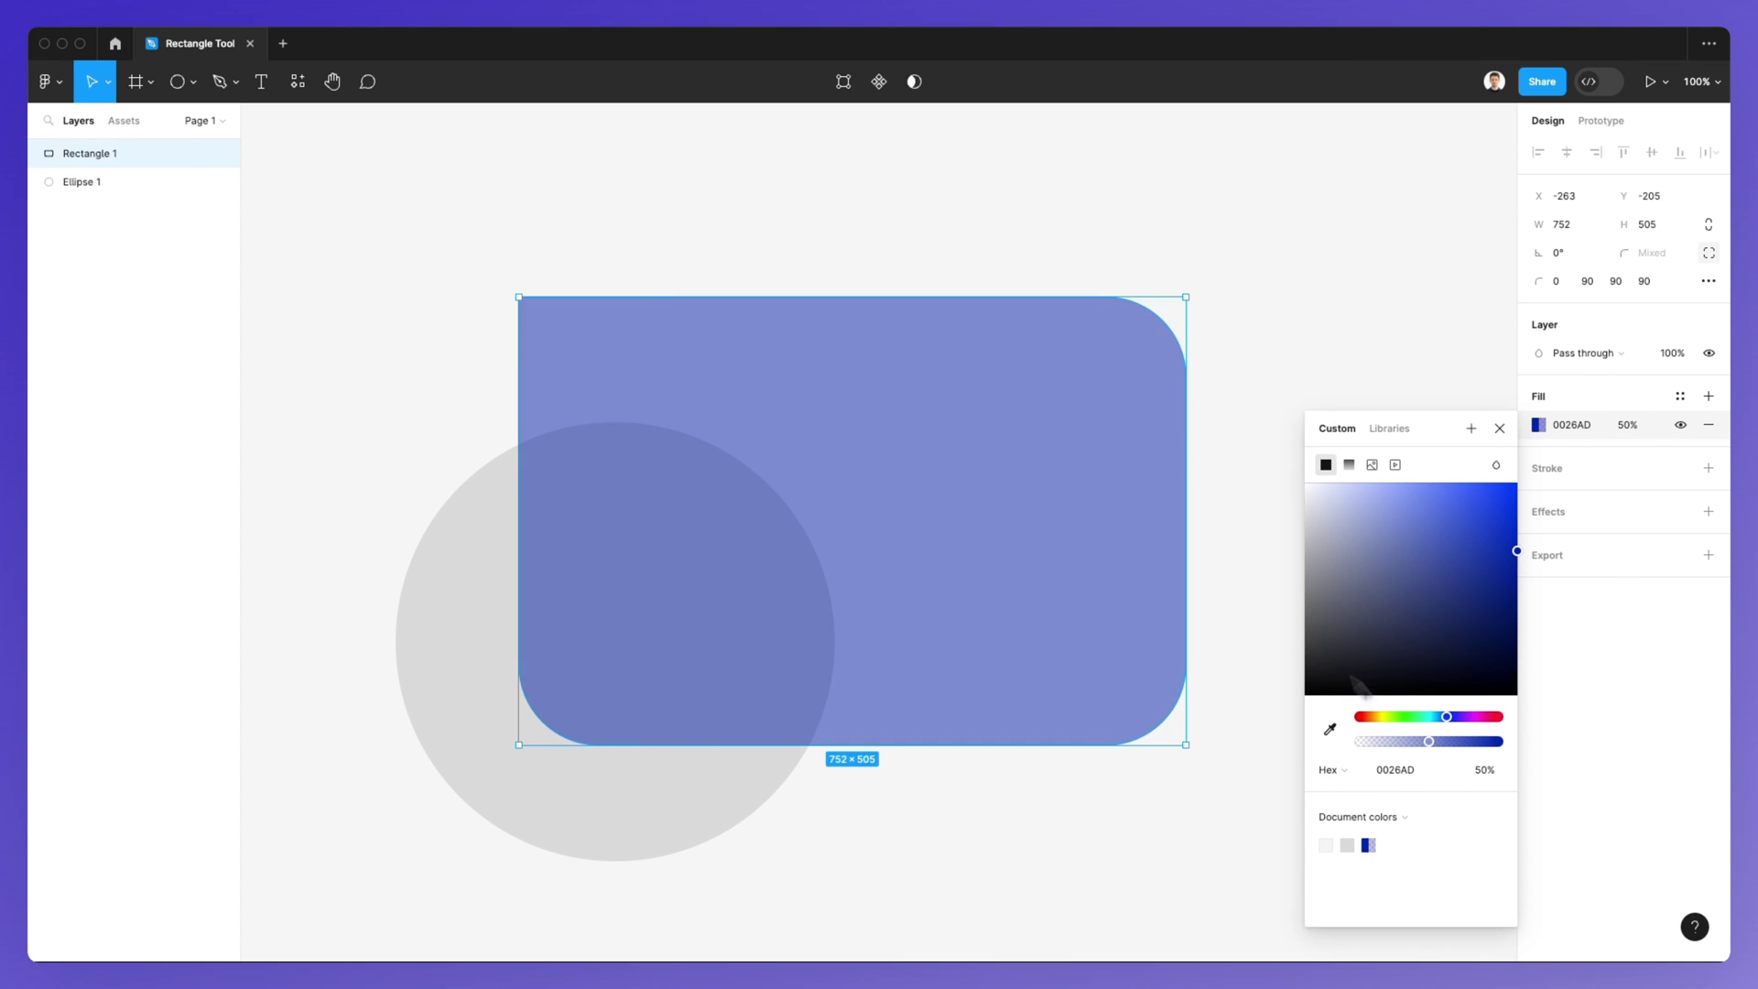
click(1285, 391)
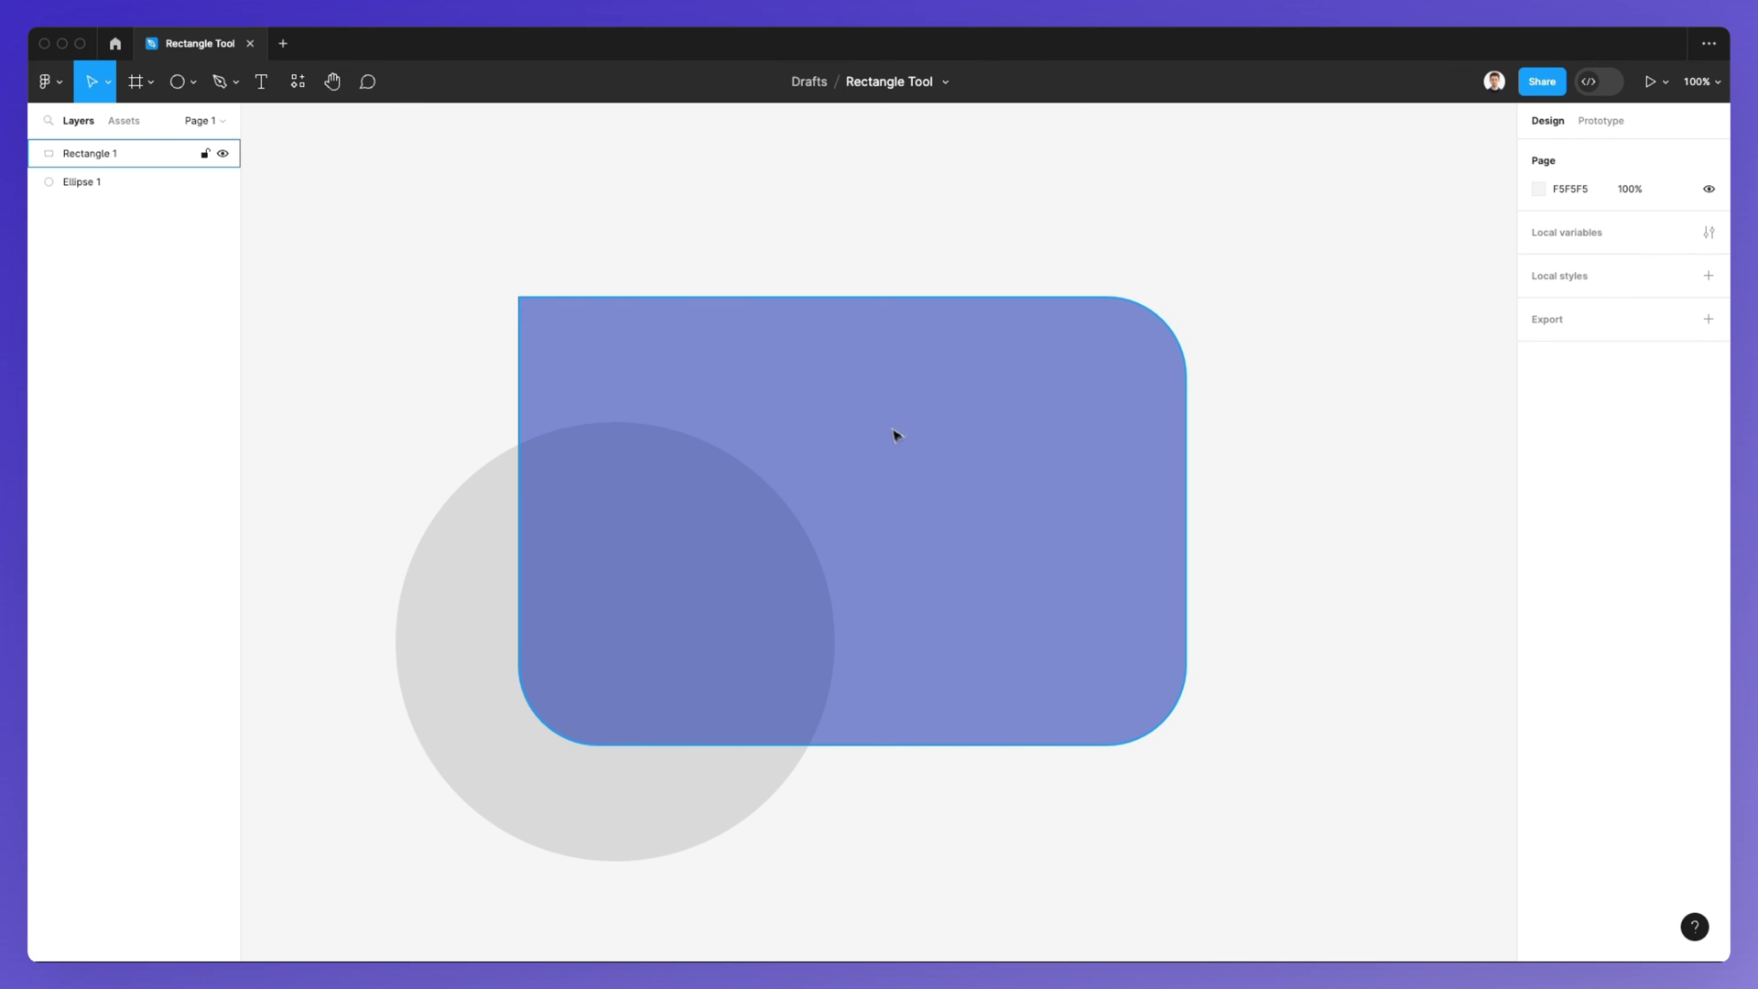
click(1002, 478)
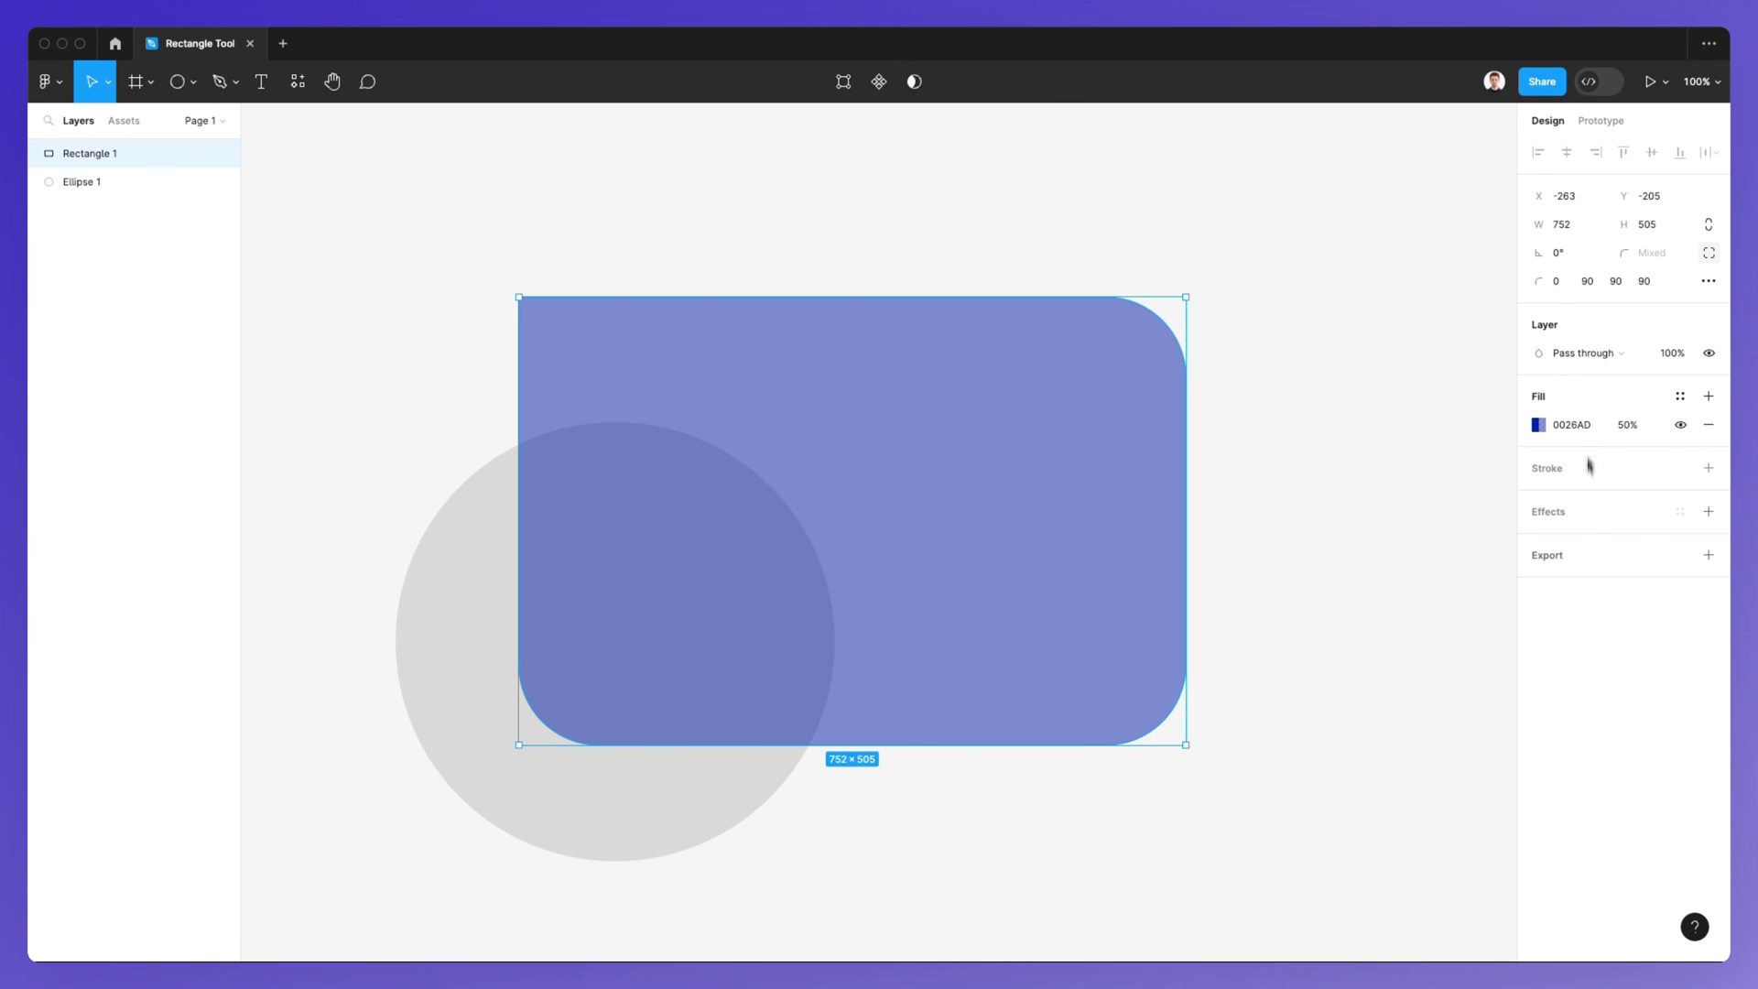